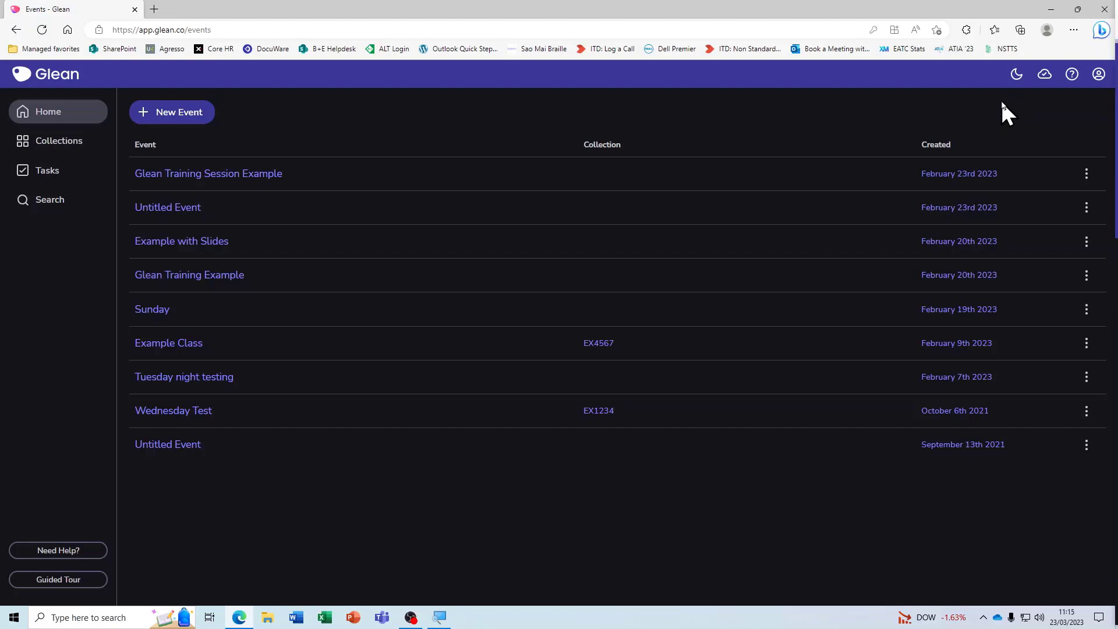
Step: Switch the interface to the light theme and back to the dark theme
{"action": "left_click", "coordinate": [1017, 75]}
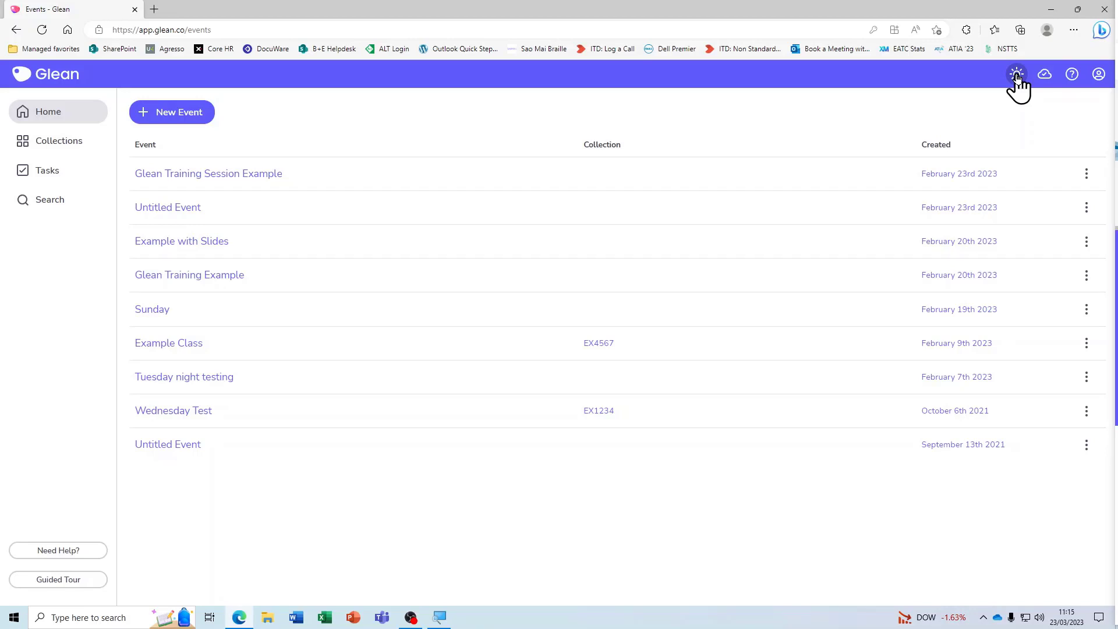
{"action": "left_click", "coordinate": [1017, 75]}
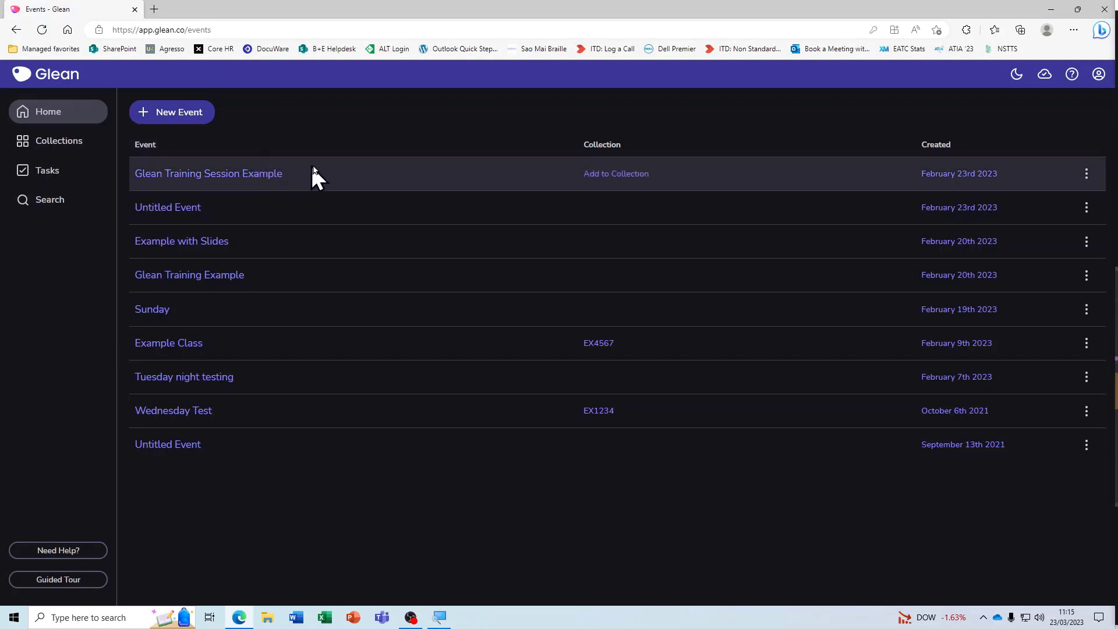
Step: Show the available options for the Glean Training Session Example event
{"action": "left_click", "coordinate": [630, 175]}
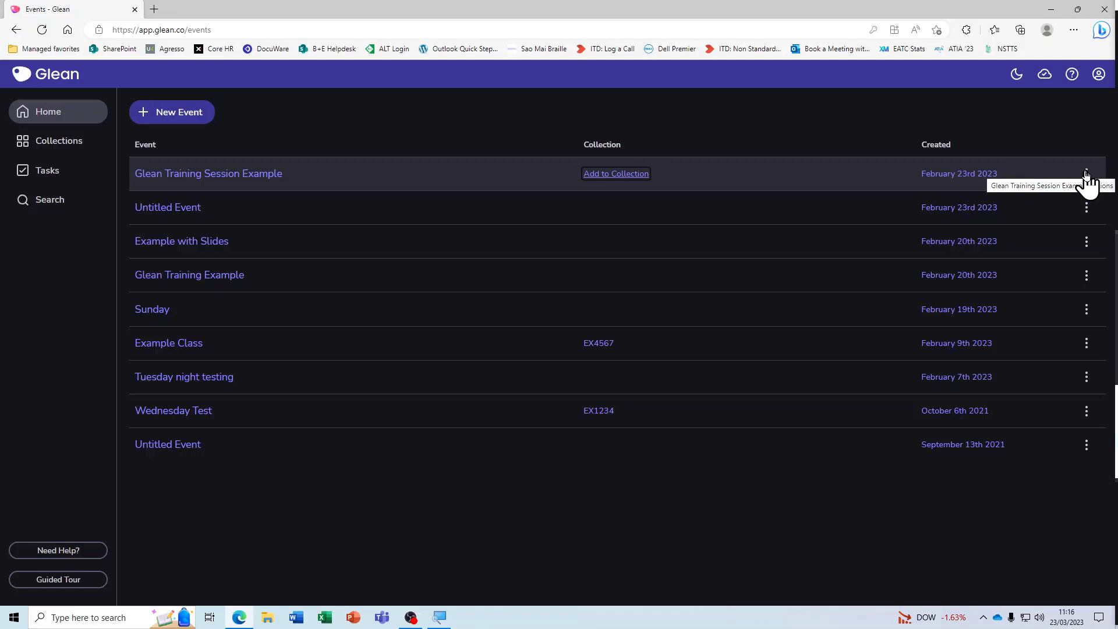
{"action": "left_click", "coordinate": [1086, 175]}
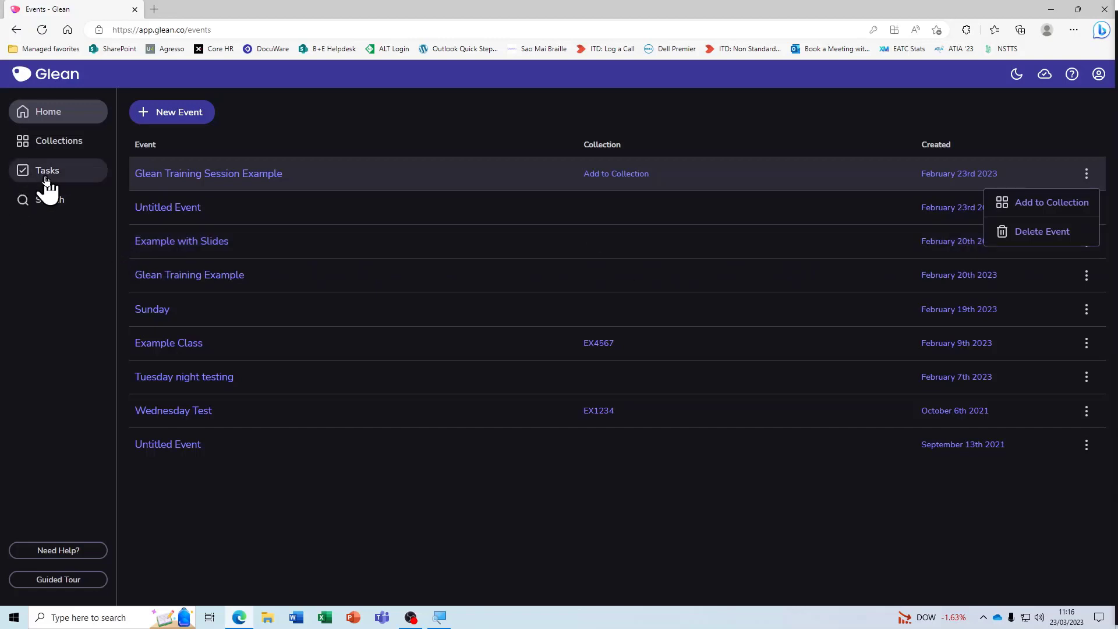
Step: Examine the events in the EX4567 collection and the list of tasks
{"action": "left_click", "coordinate": [63, 148]}
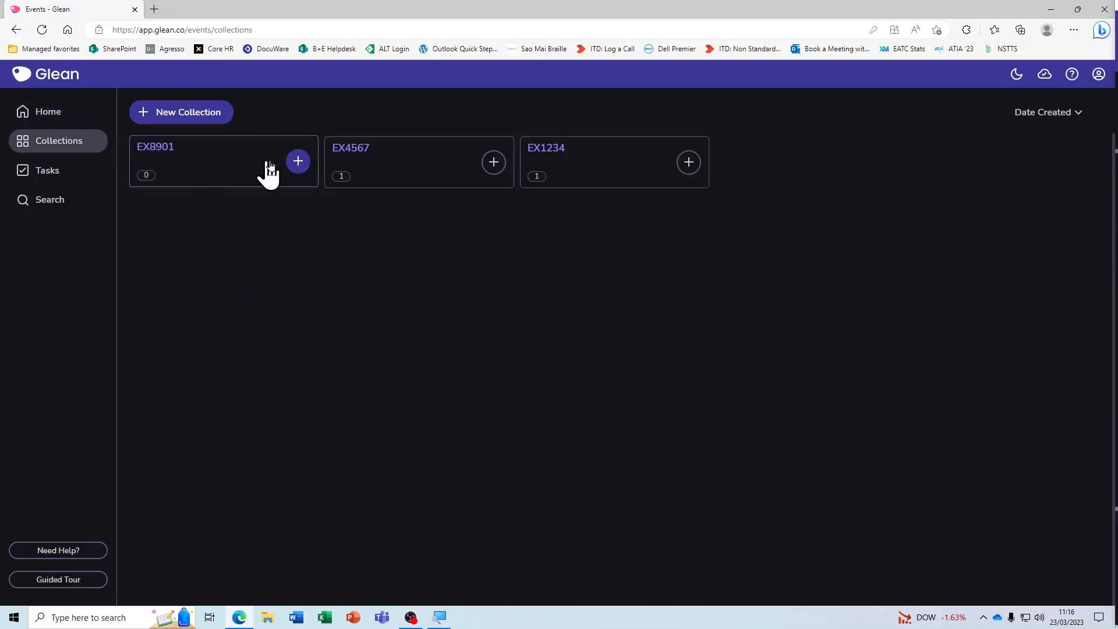
{"action": "left_click", "coordinate": [346, 153]}
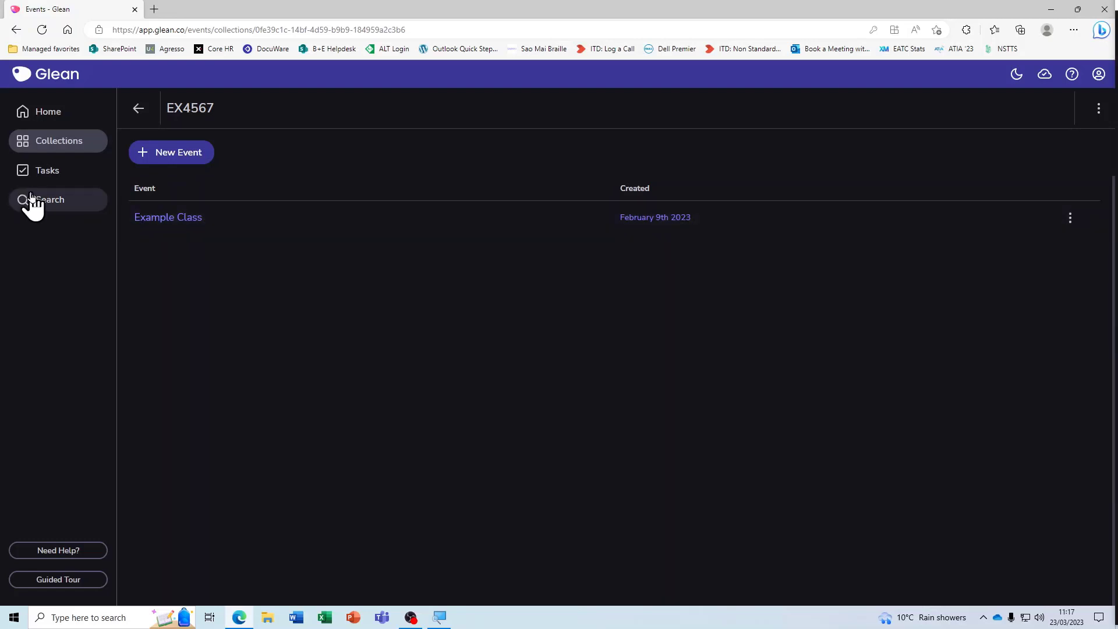
{"action": "left_click", "coordinate": [60, 178]}
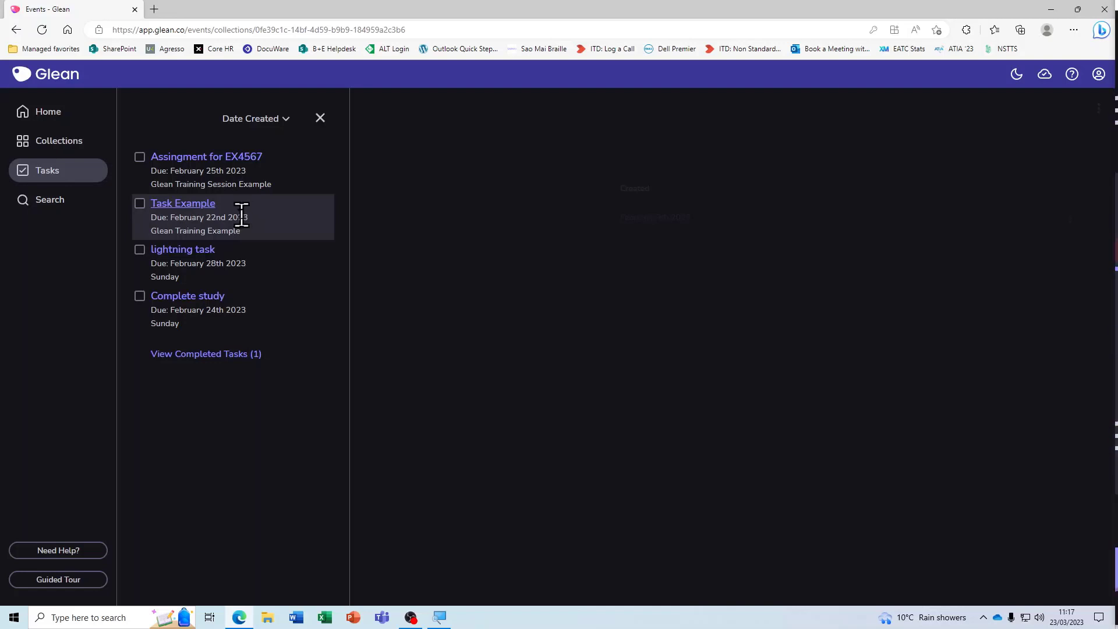
Step: Return to the home event list and create a new event named "Sample Event for Recording"
{"action": "key", "text": "alt+Left"}
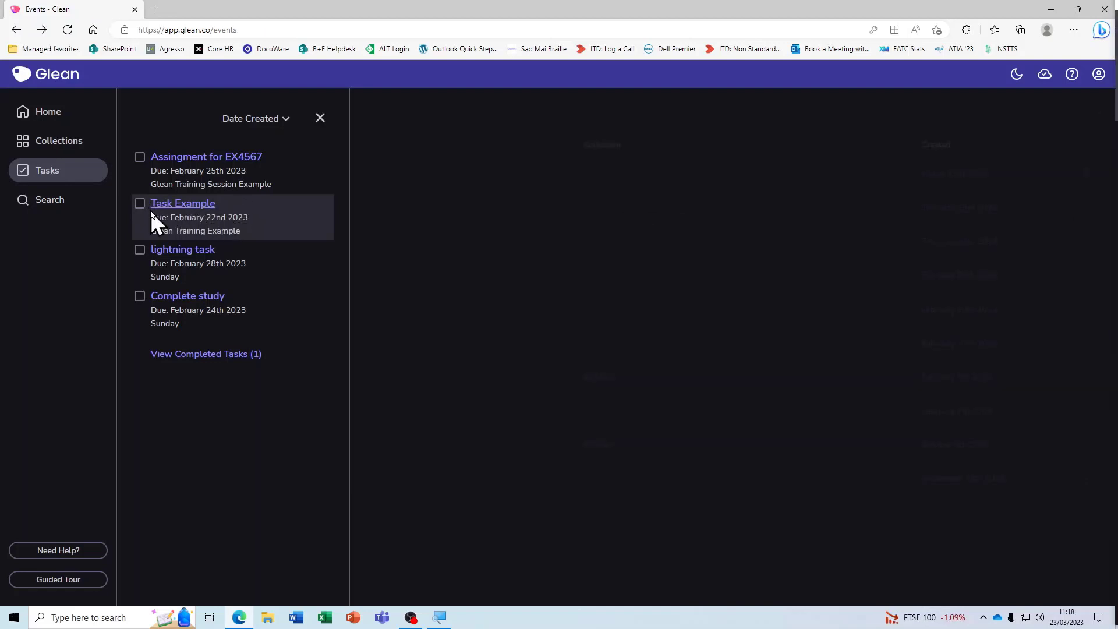
{"action": "left_click", "coordinate": [53, 119]}
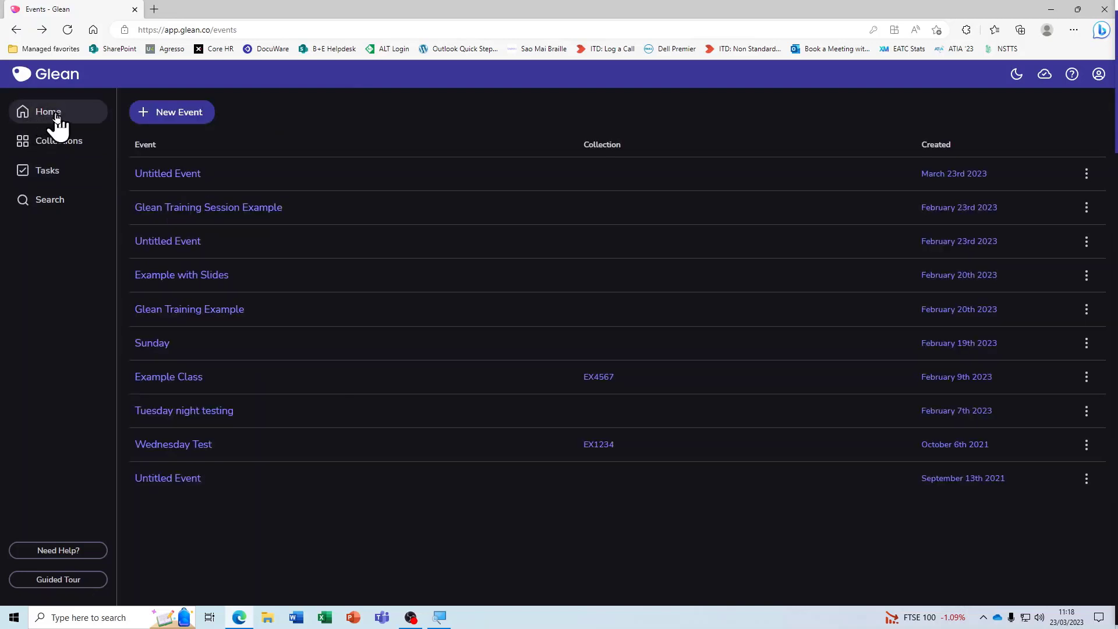
{"action": "left_click", "coordinate": [181, 114]}
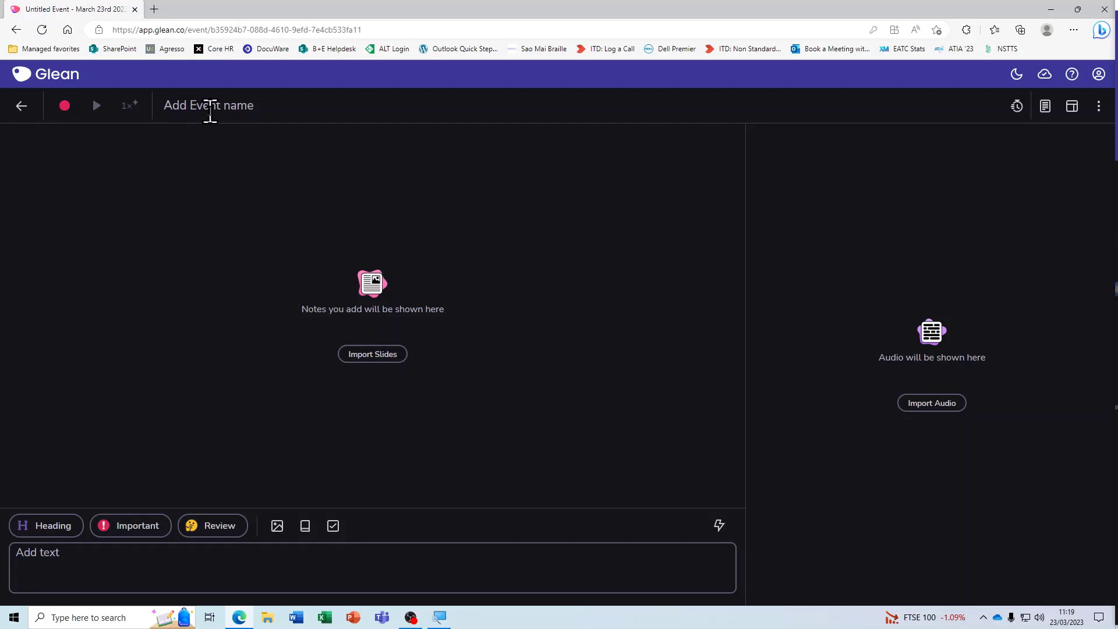
{"action": "left_click", "coordinate": [211, 110]}
{"action": "type", "text": "Samp"}
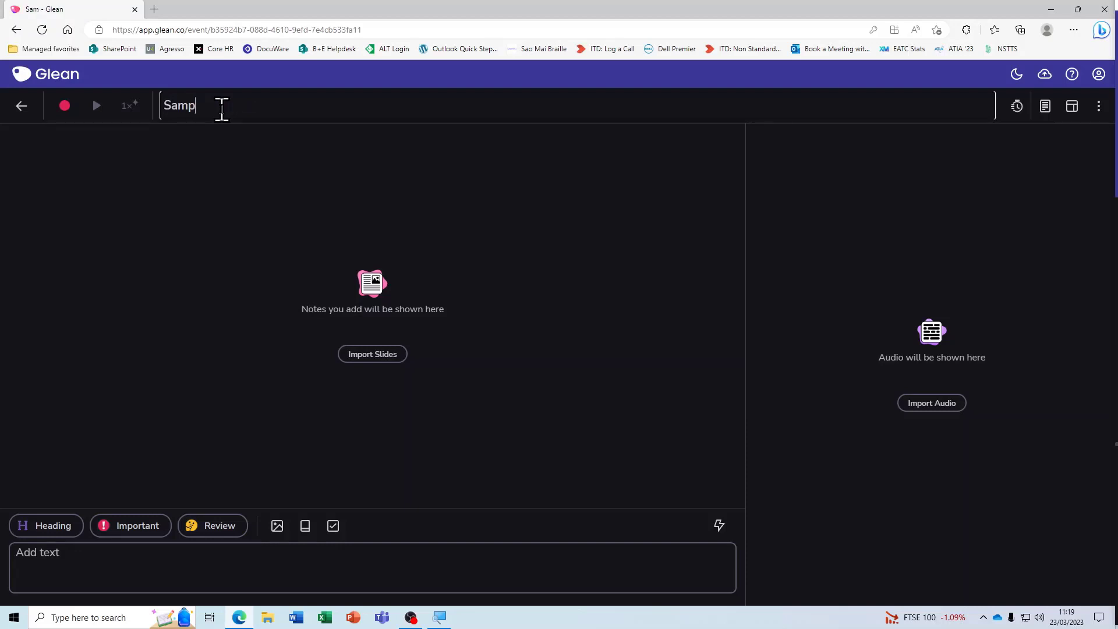
{"action": "type", "text": "le Event f"}
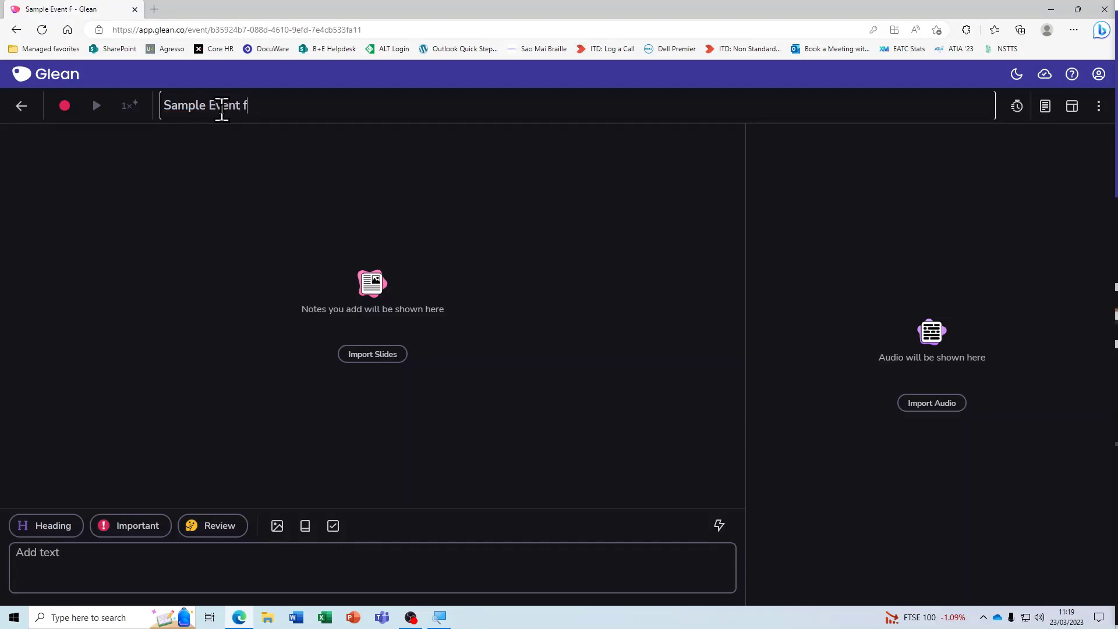
{"action": "type", "text": "or Recording"}
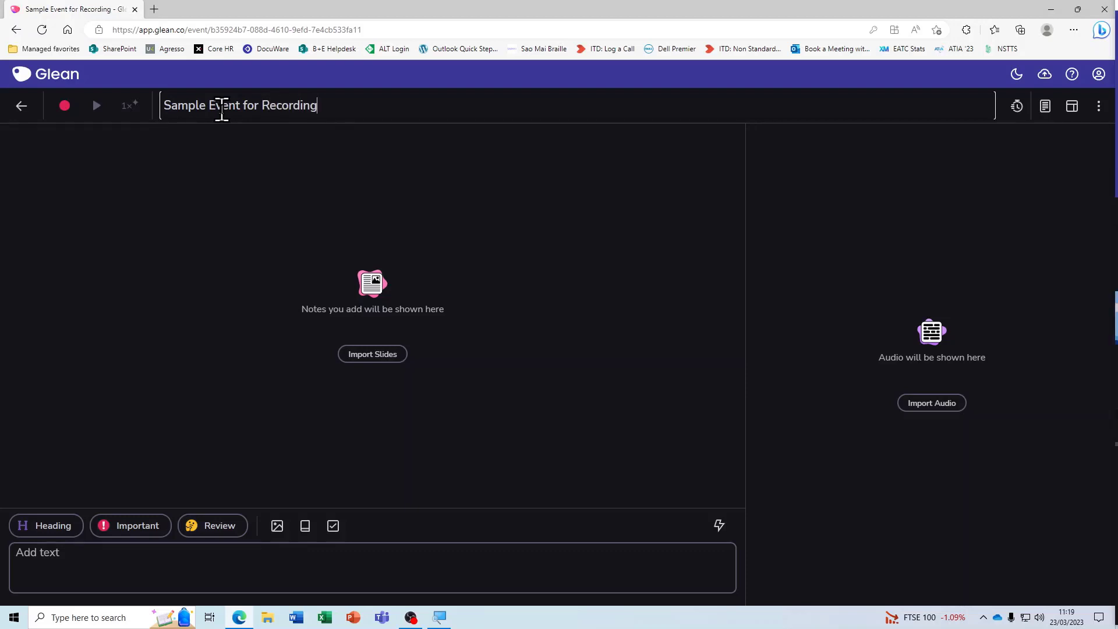
Step: Start an in-person recording for the event using the microphone
{"action": "left_click", "coordinate": [65, 107]}
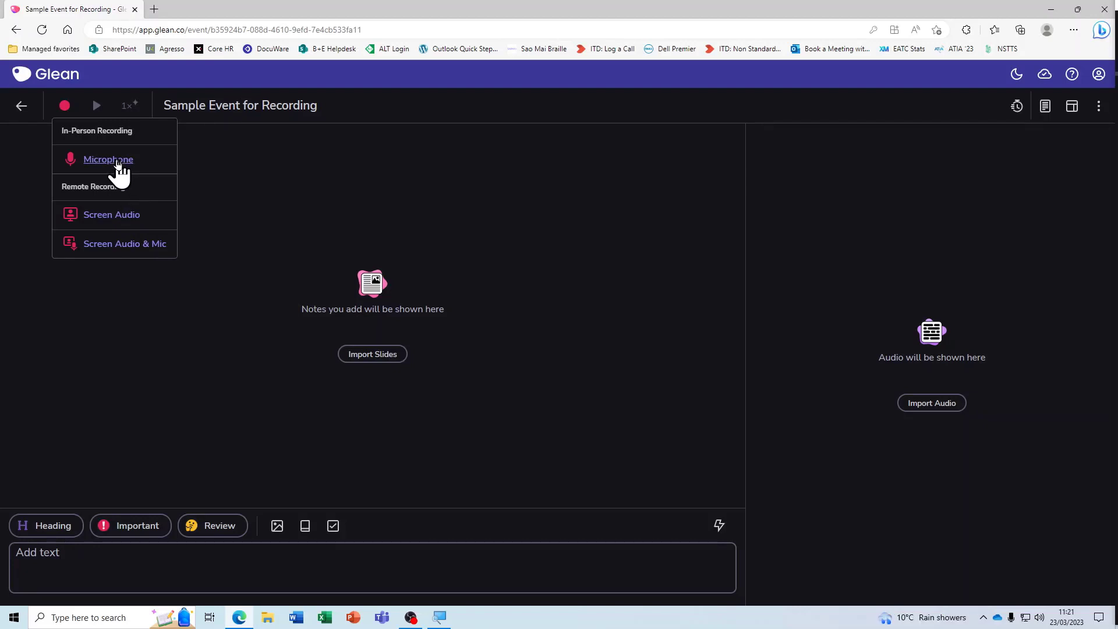
{"action": "left_click", "coordinate": [119, 165]}
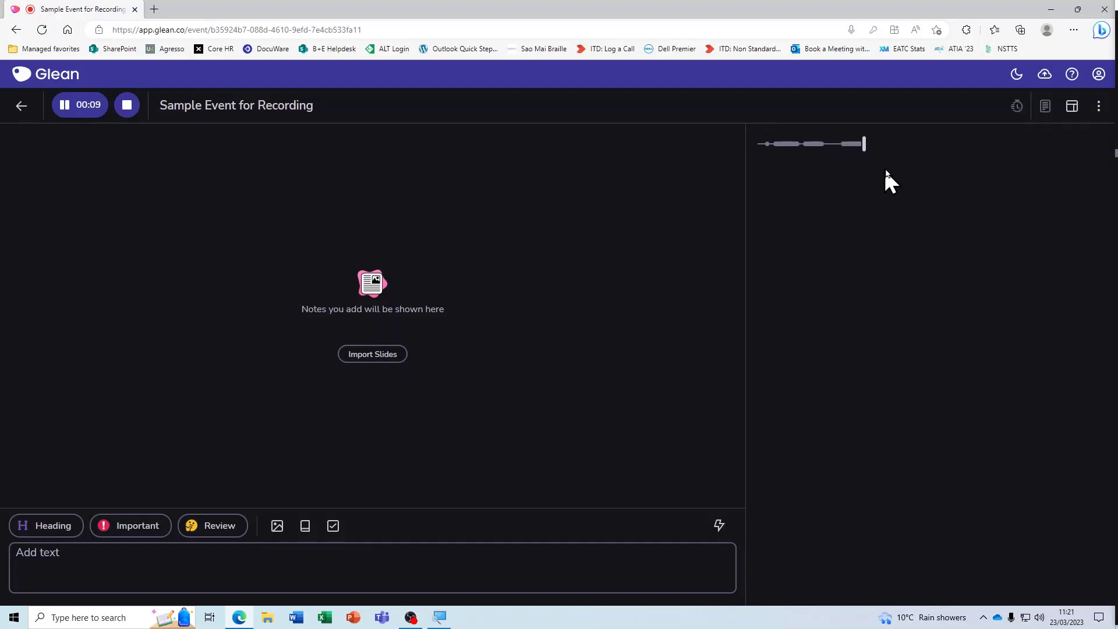
Step: Hide the audio area while recording and show it again
{"action": "left_click", "coordinate": [1073, 106]}
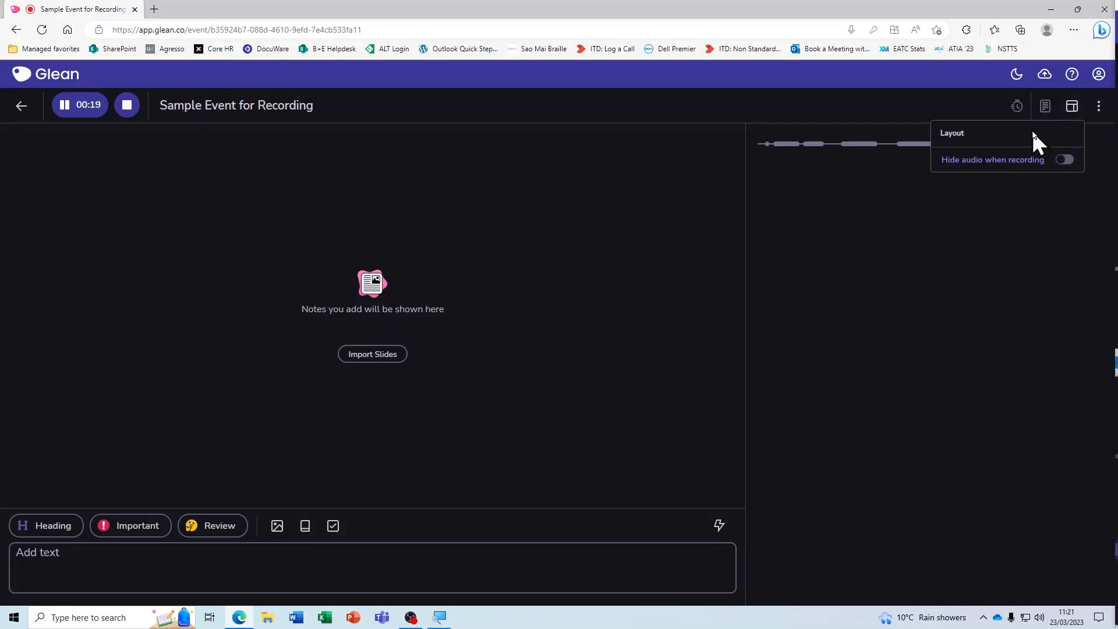
{"action": "left_click", "coordinate": [1017, 167]}
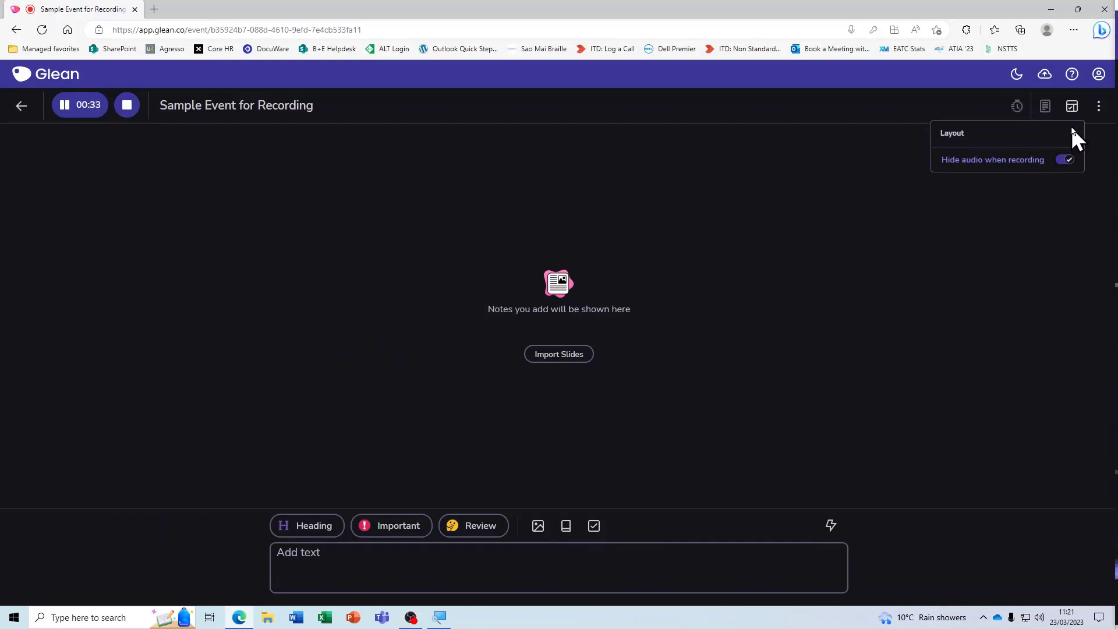
{"action": "left_click", "coordinate": [1063, 159]}
{"action": "left_click", "coordinate": [1056, 160]}
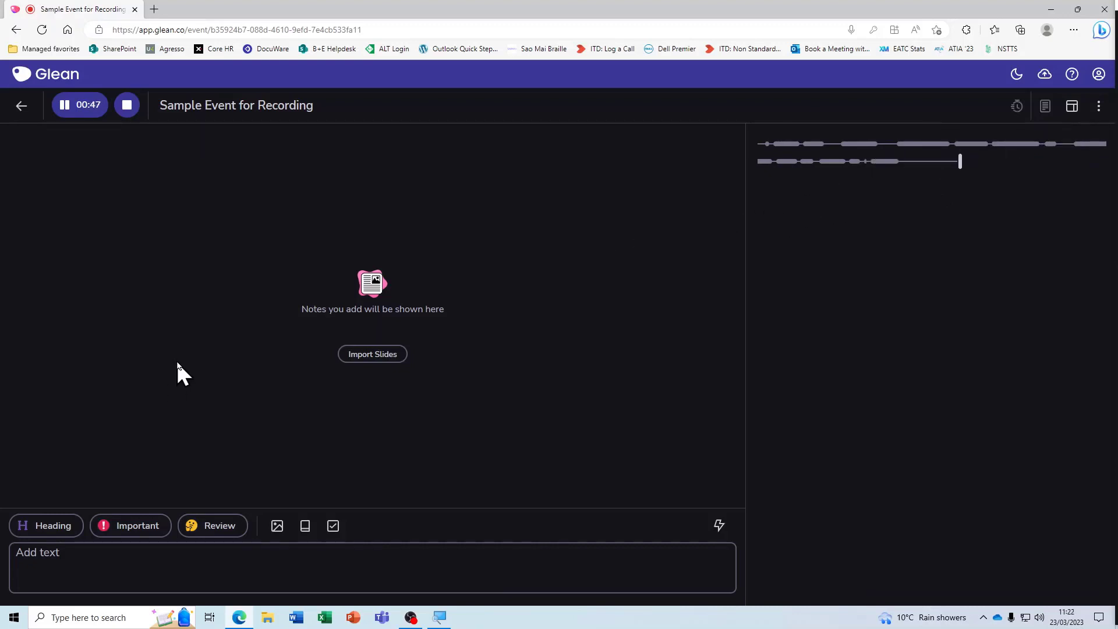
Step: Add two text notes to the event: "Sample note" and "another note"
{"action": "left_click", "coordinate": [119, 571]}
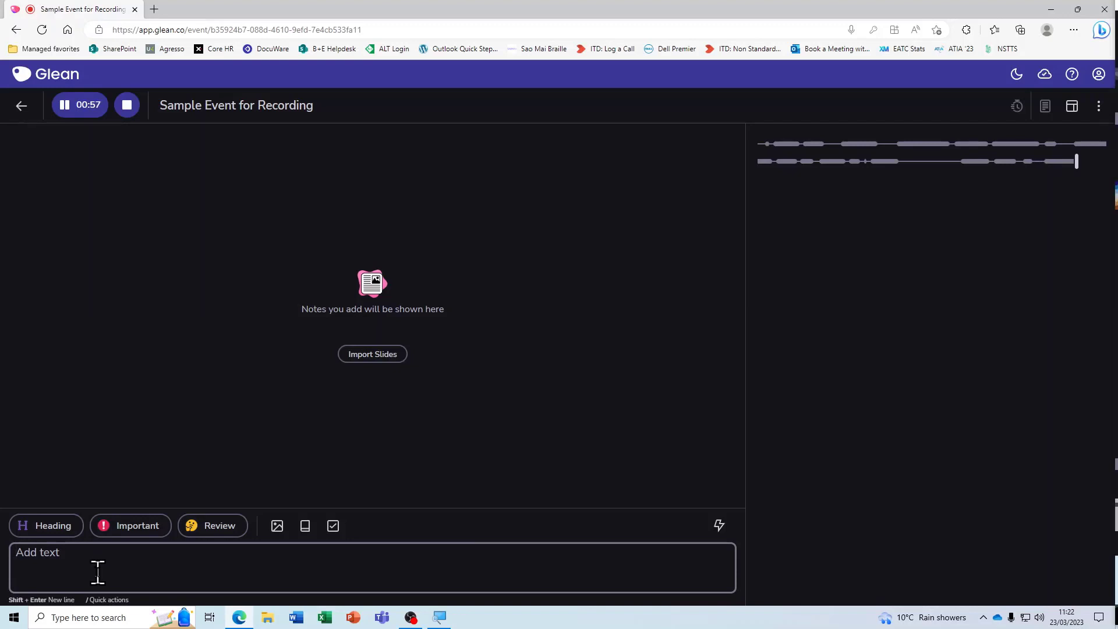
{"action": "type", "text": "Sample note"}
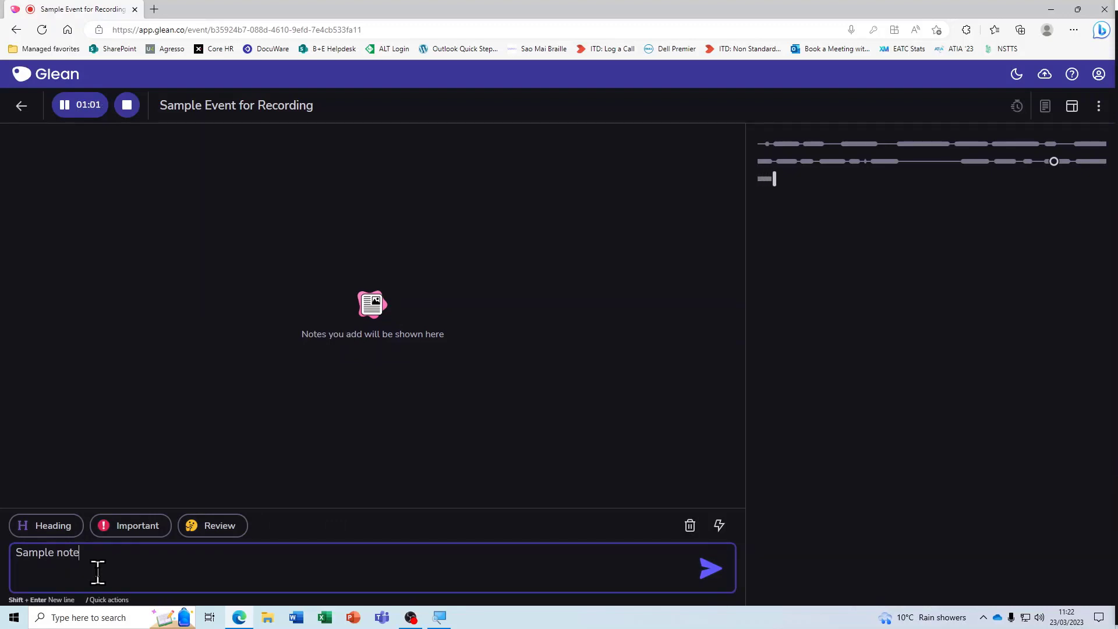
{"action": "key", "text": "Return"}
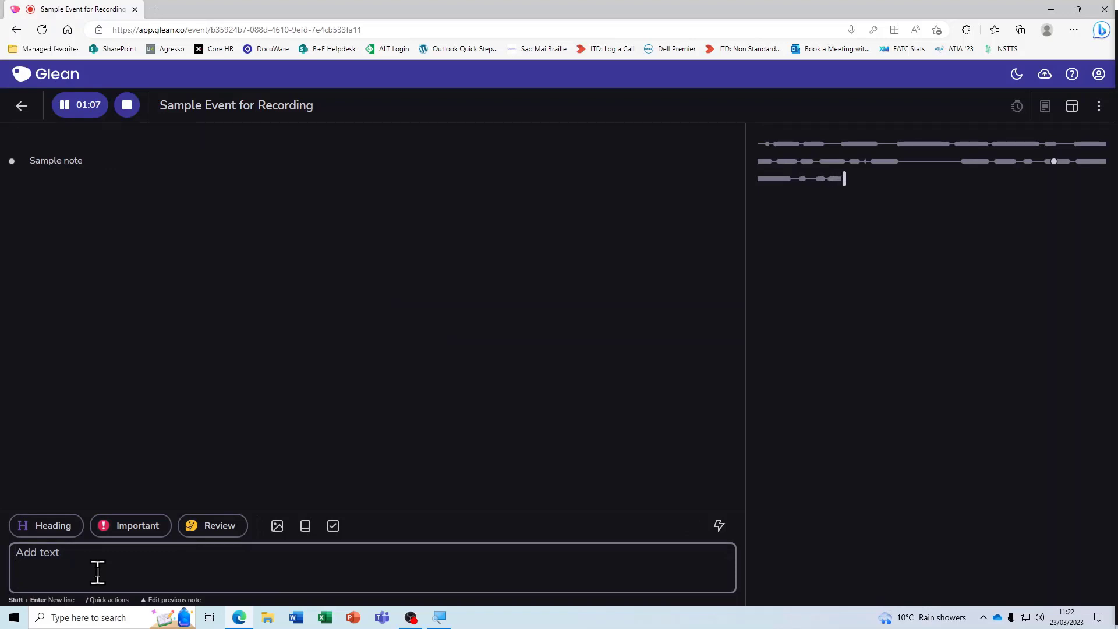
{"action": "mouse_move", "coordinate": [9, 141]}
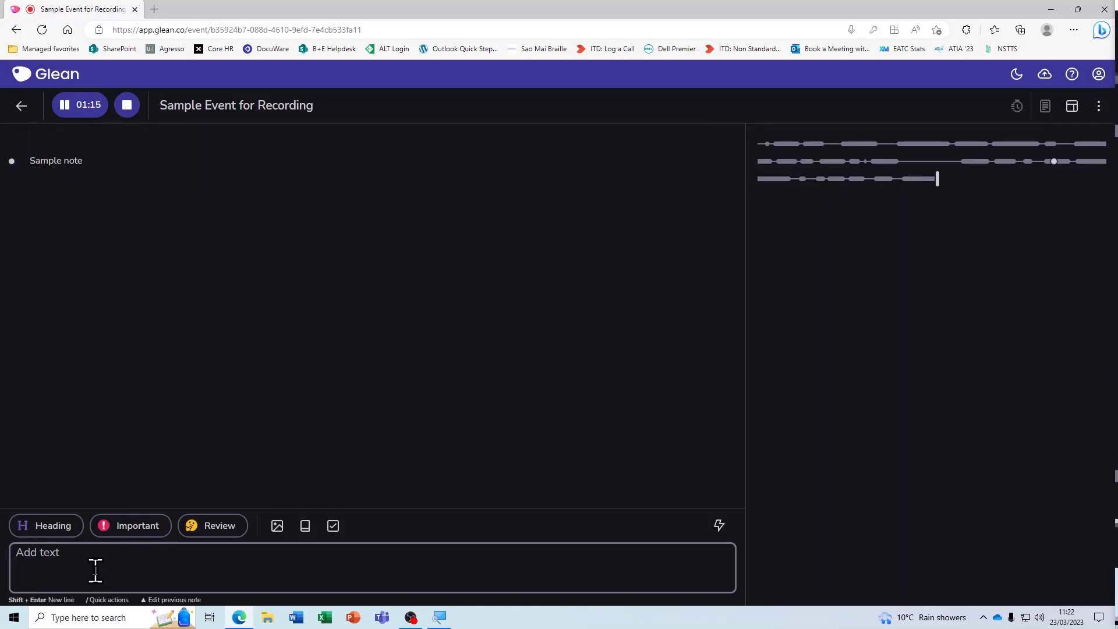
{"action": "type", "text": "another note"}
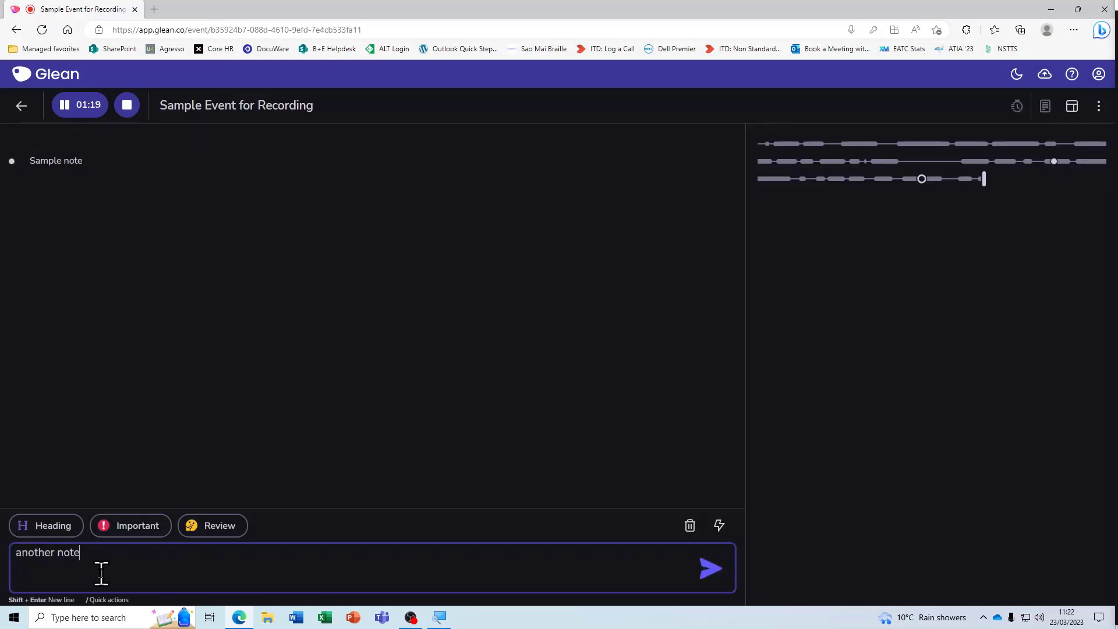
{"action": "key", "text": "Return"}
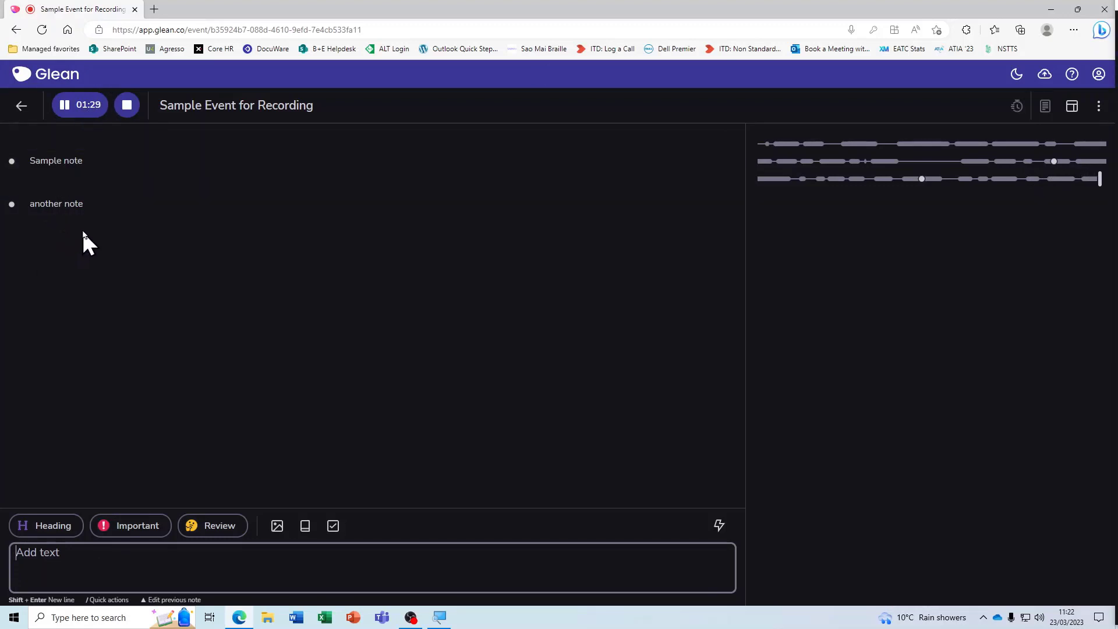
Step: Add a heading reading "New Topic" to the event's notes
{"action": "mouse_move", "coordinate": [70, 205]}
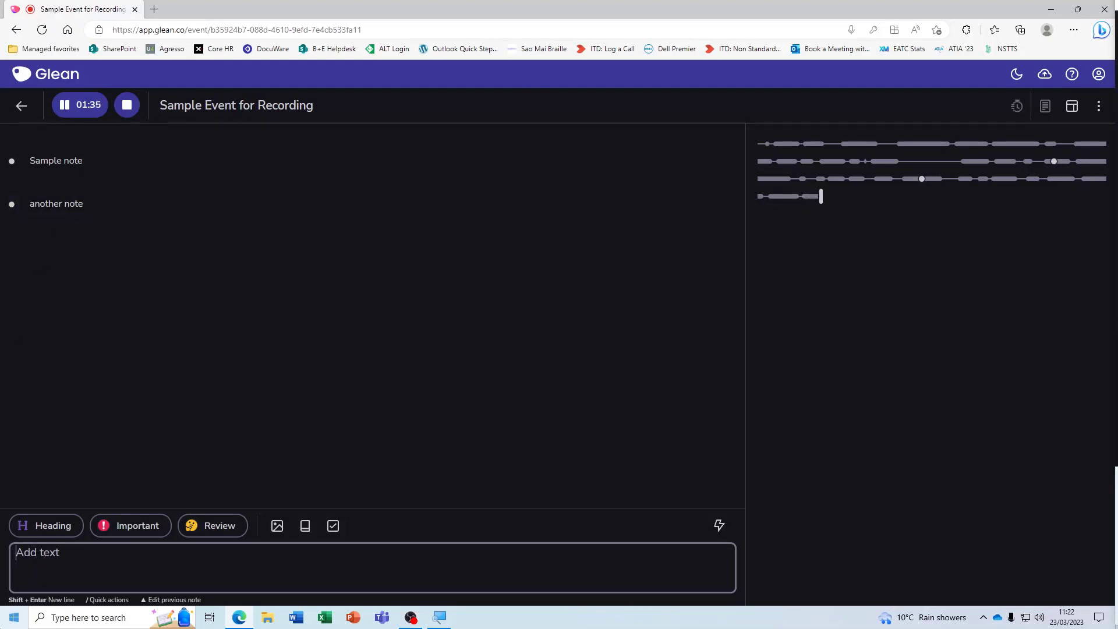
{"action": "left_click", "coordinate": [58, 526]}
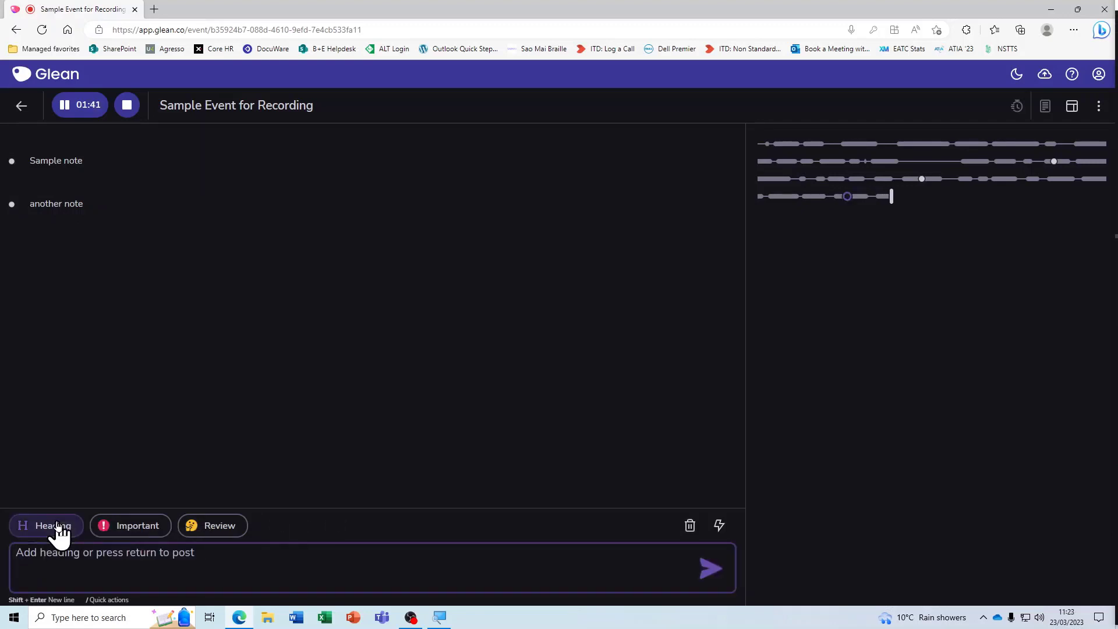
{"action": "left_click", "coordinate": [94, 576]}
{"action": "type", "text": "New T"}
{"action": "key", "text": "BackSpace"}
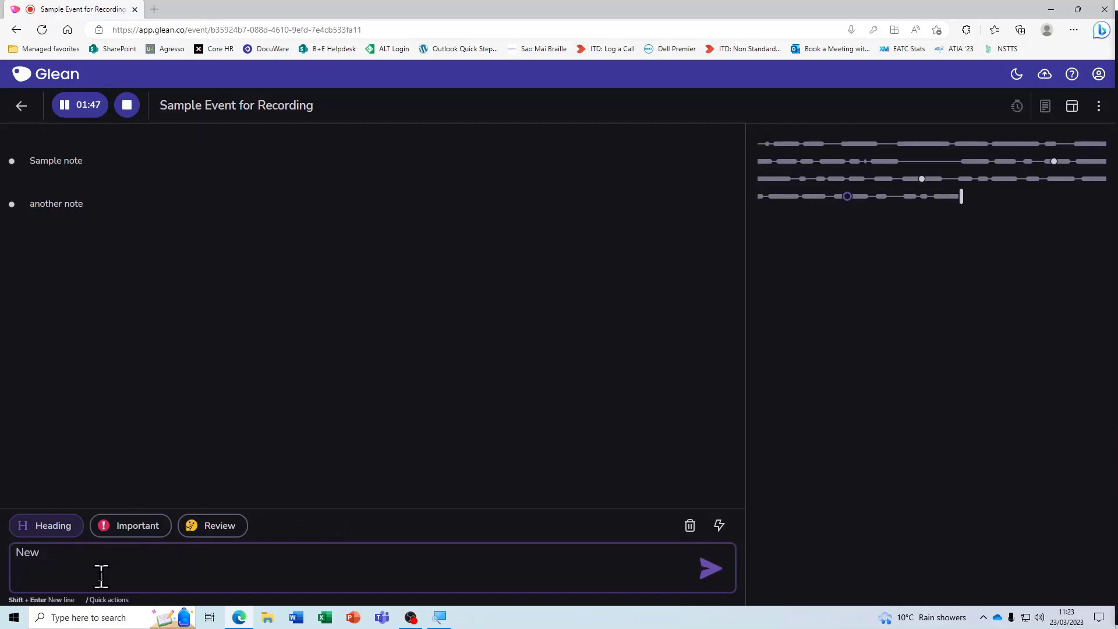
{"action": "type", "text": "Topic"}
{"action": "key", "text": "Return"}
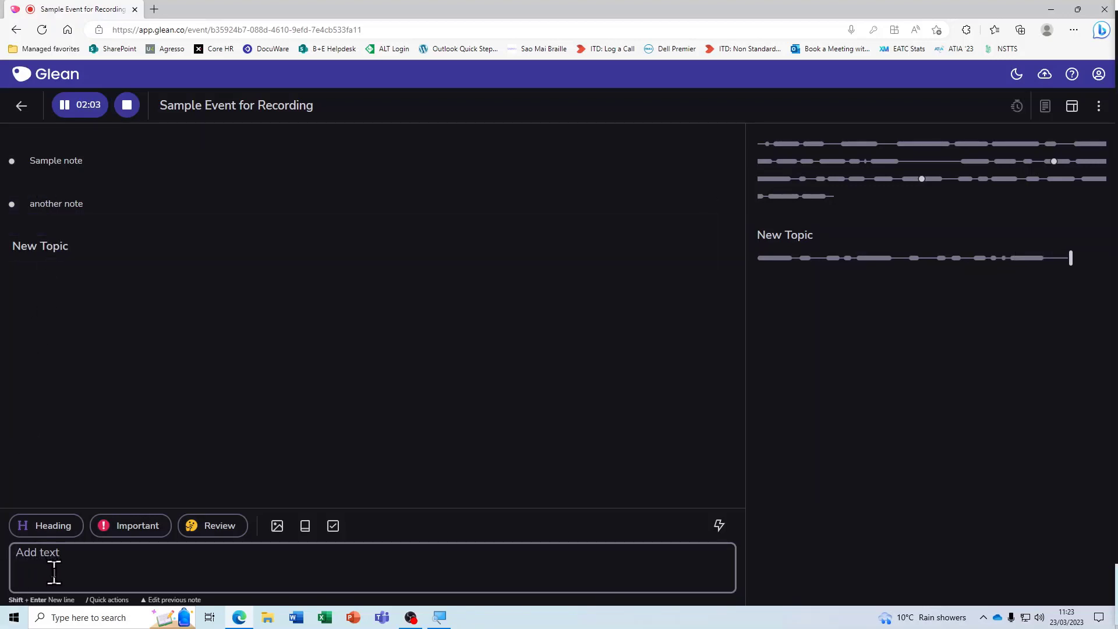
Step: Add the text note "new note again" under the New Topic heading
{"action": "type", "text": "new note"}
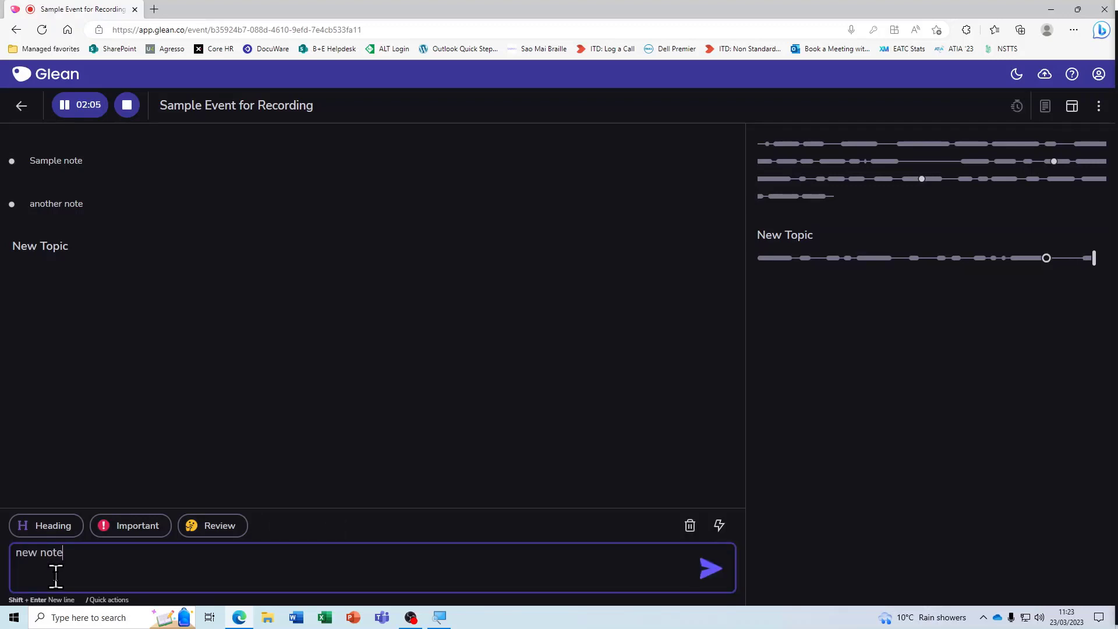
{"action": "type", "text": " again"}
{"action": "key", "text": "Return"}
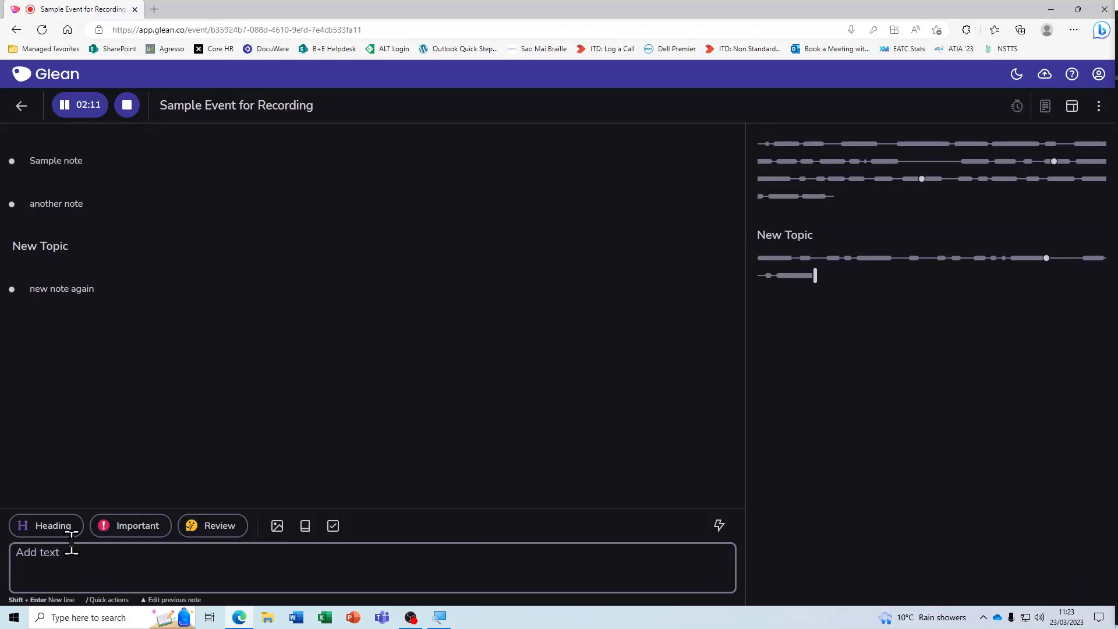
Step: Add a note labelled Important with the text "This is an important note"
{"action": "left_click", "coordinate": [139, 527]}
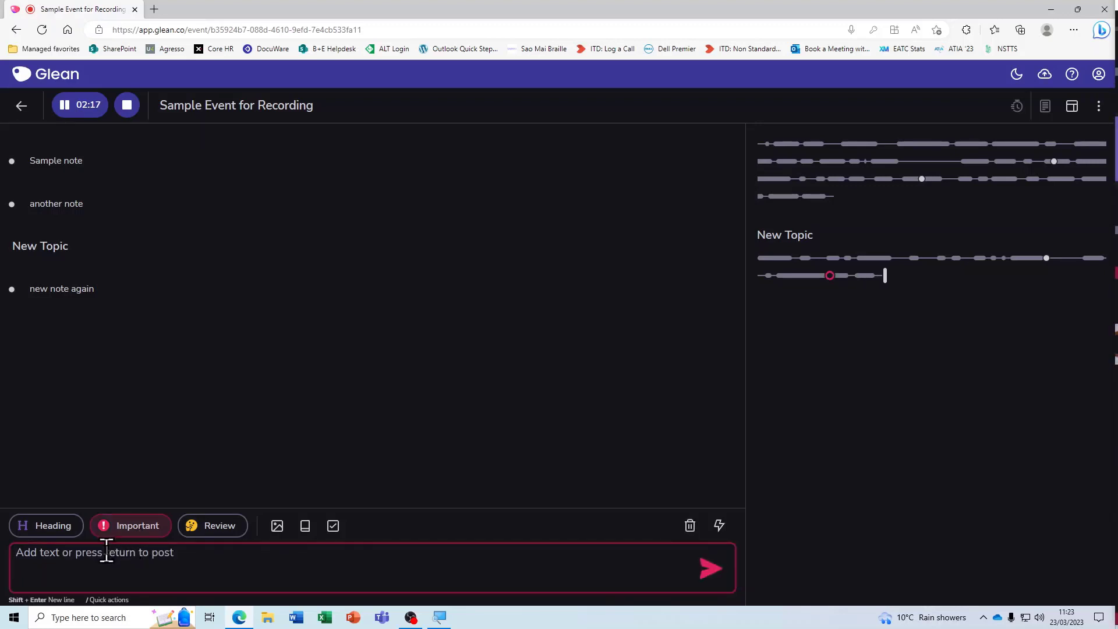
{"action": "type", "text": "T"}
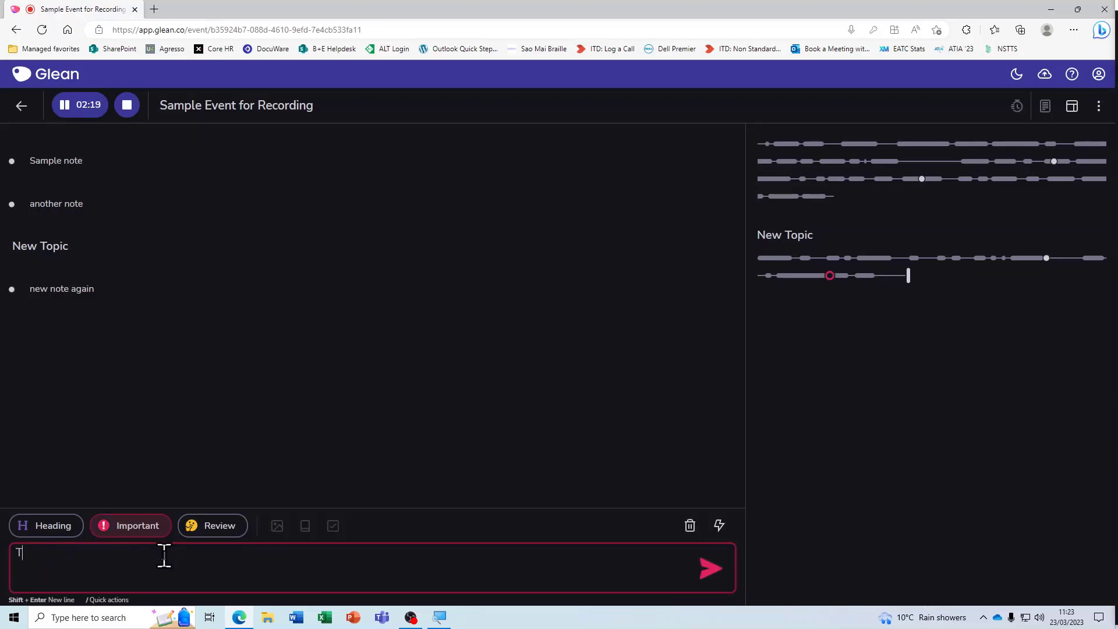
{"action": "type", "text": "his is an importat"}
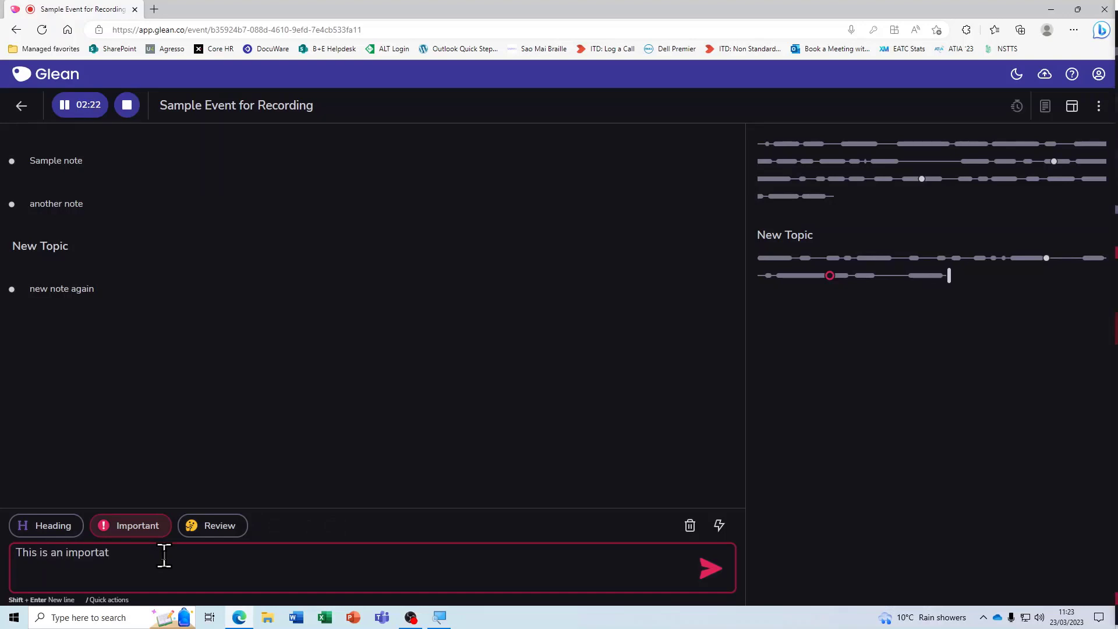
{"action": "key", "text": "BackSpace"}
{"action": "type", "text": "nt note"}
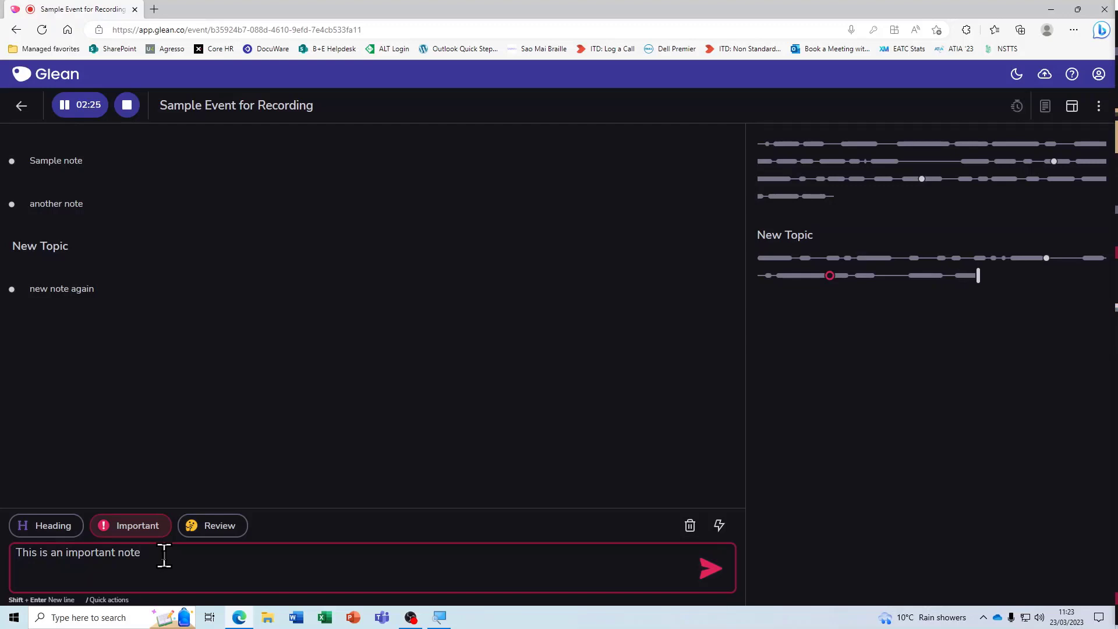
{"action": "key", "text": "Return"}
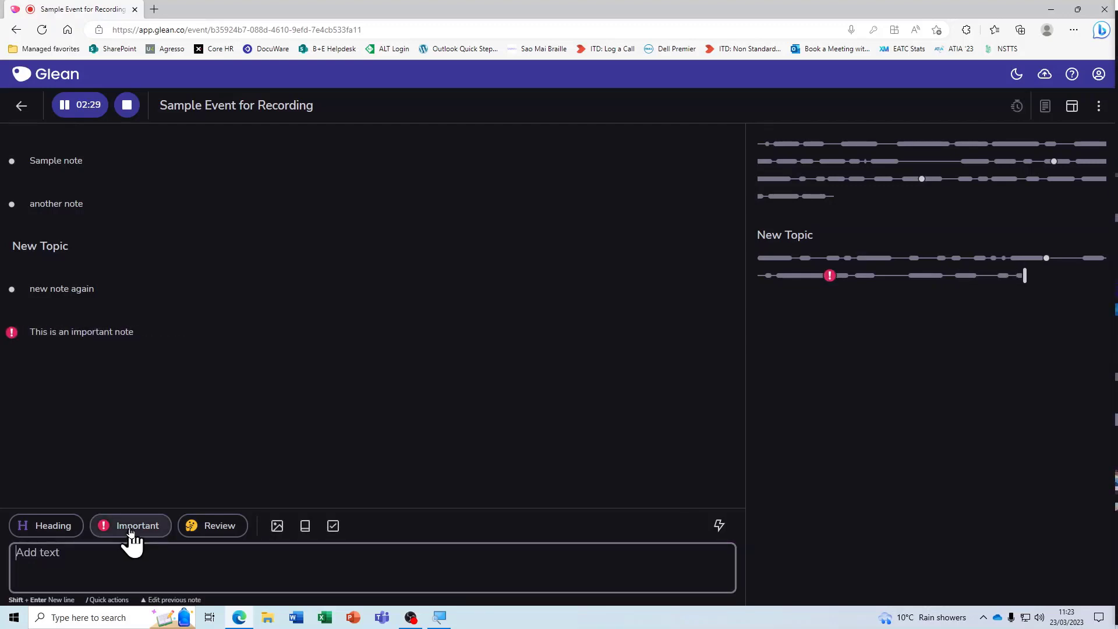
Step: Add a note labelled Review with the text "Something to Review"
{"action": "left_click", "coordinate": [220, 529]}
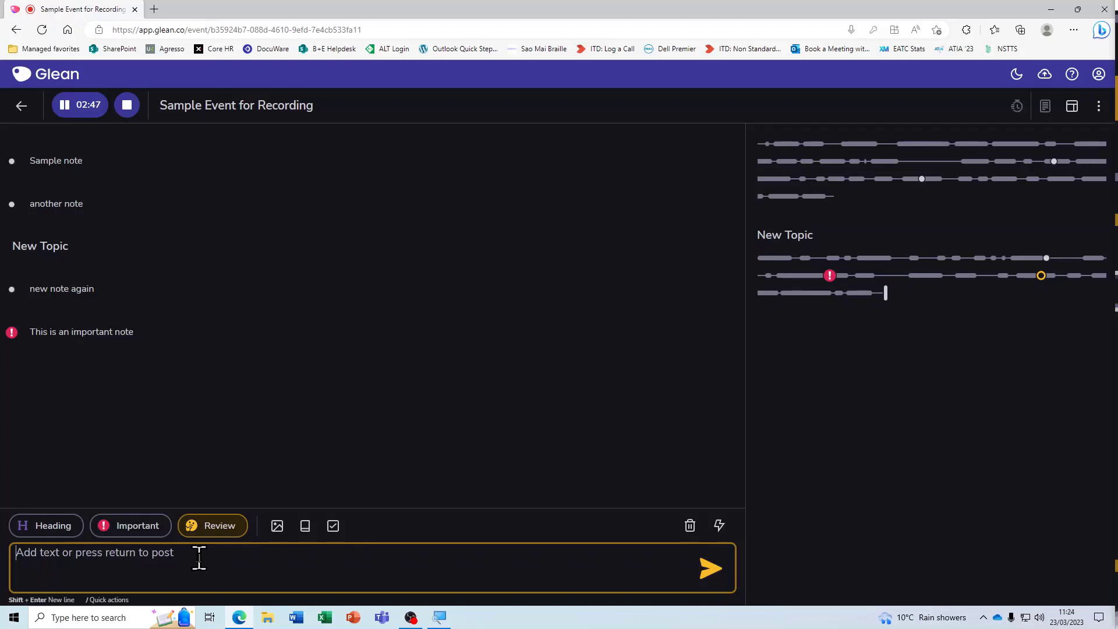
{"action": "type", "text": "Something t"}
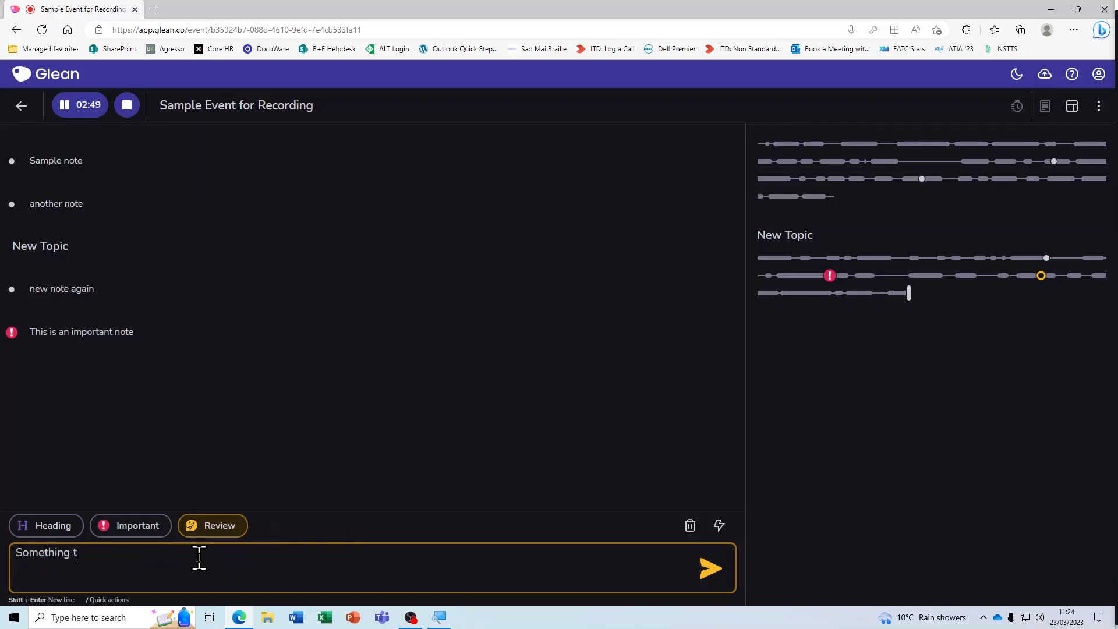
{"action": "type", "text": "o review"}
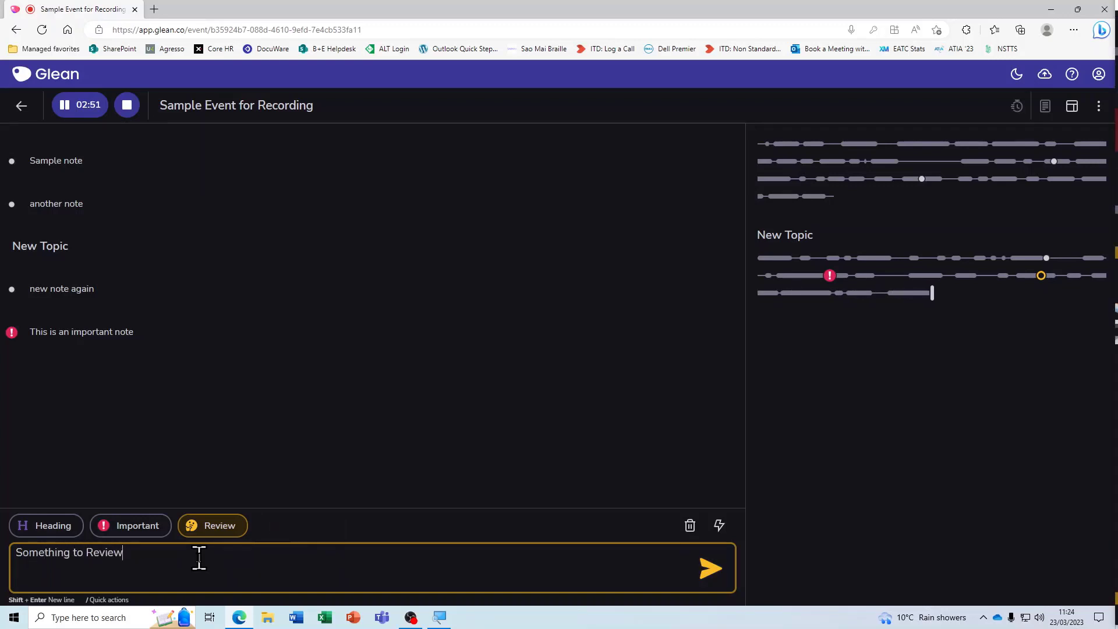
{"action": "key", "text": "Return"}
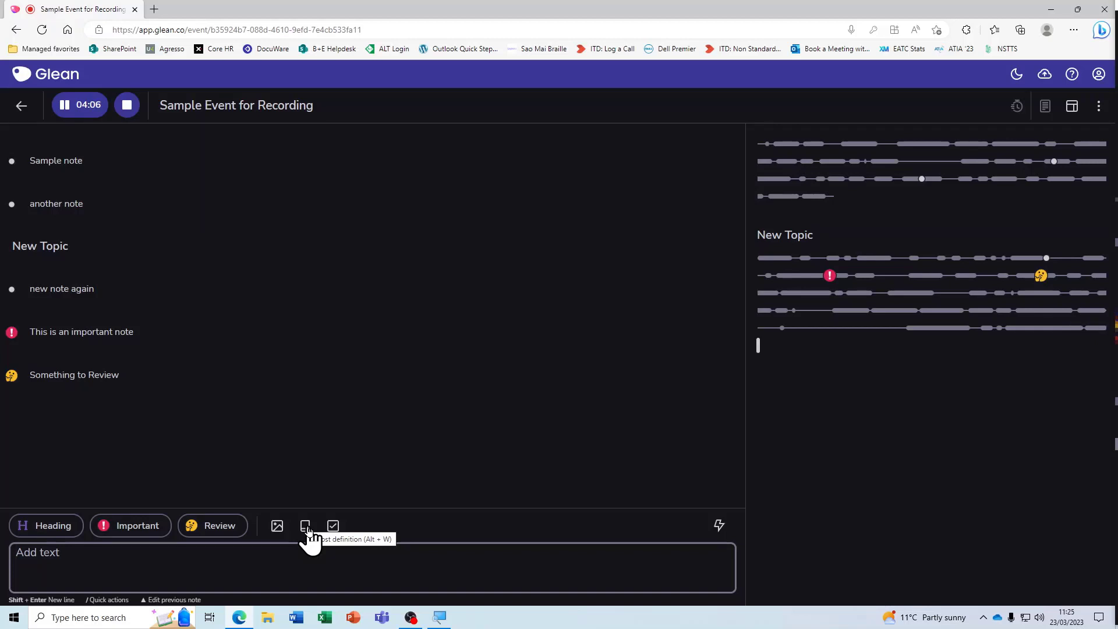
Step: Post a Wikipedia definition of "Communication" to the event's notes
{"action": "left_click", "coordinate": [307, 528]}
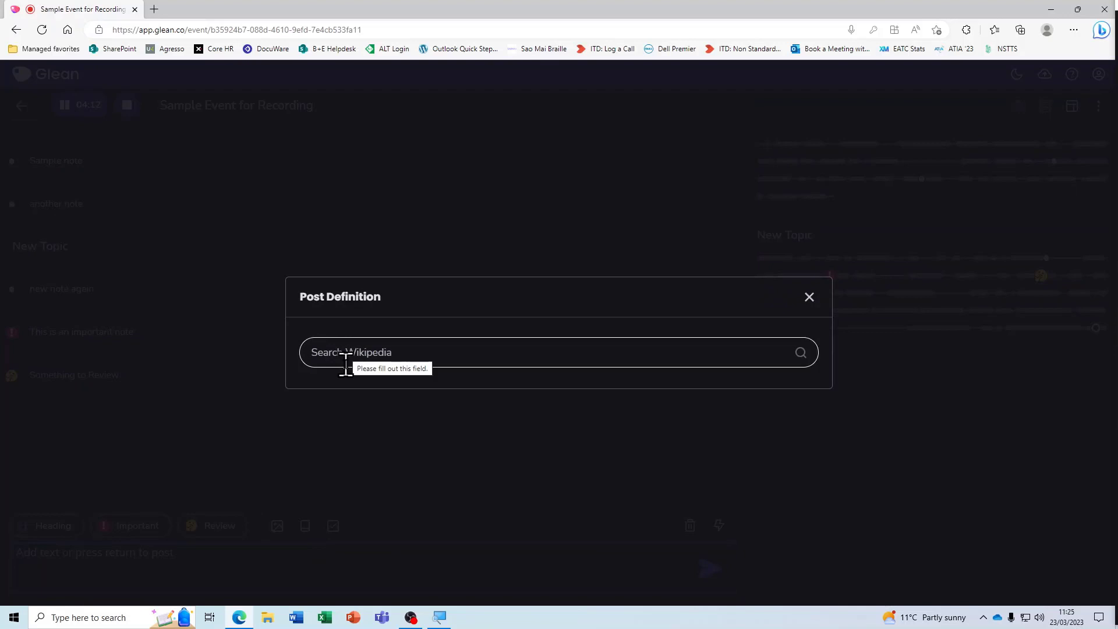
{"action": "left_click", "coordinate": [347, 365]}
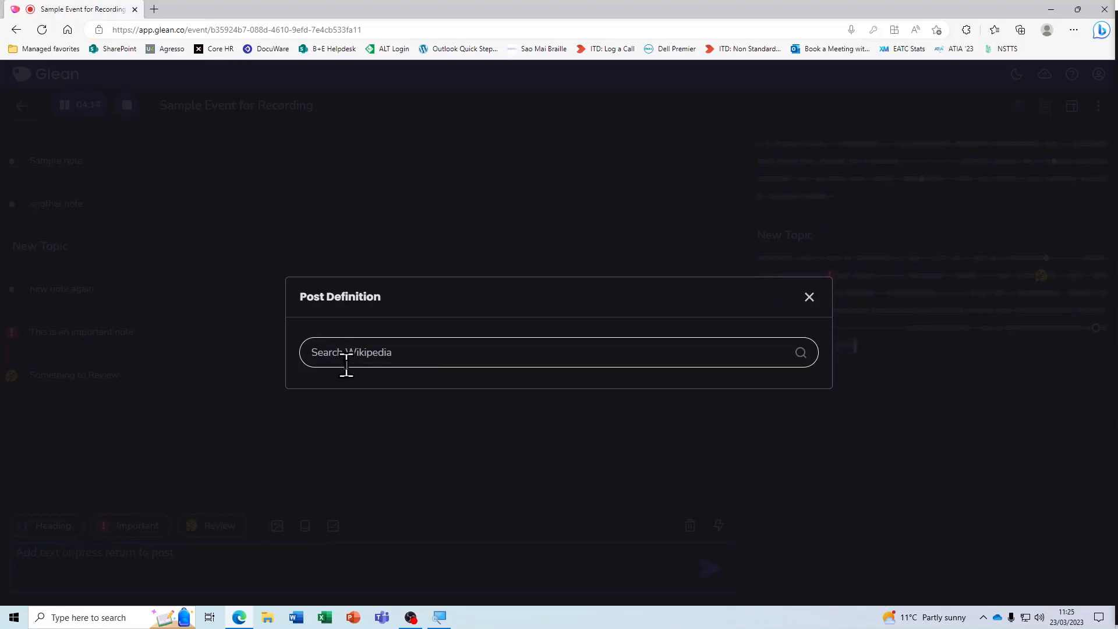
{"action": "type", "text": "Communica"}
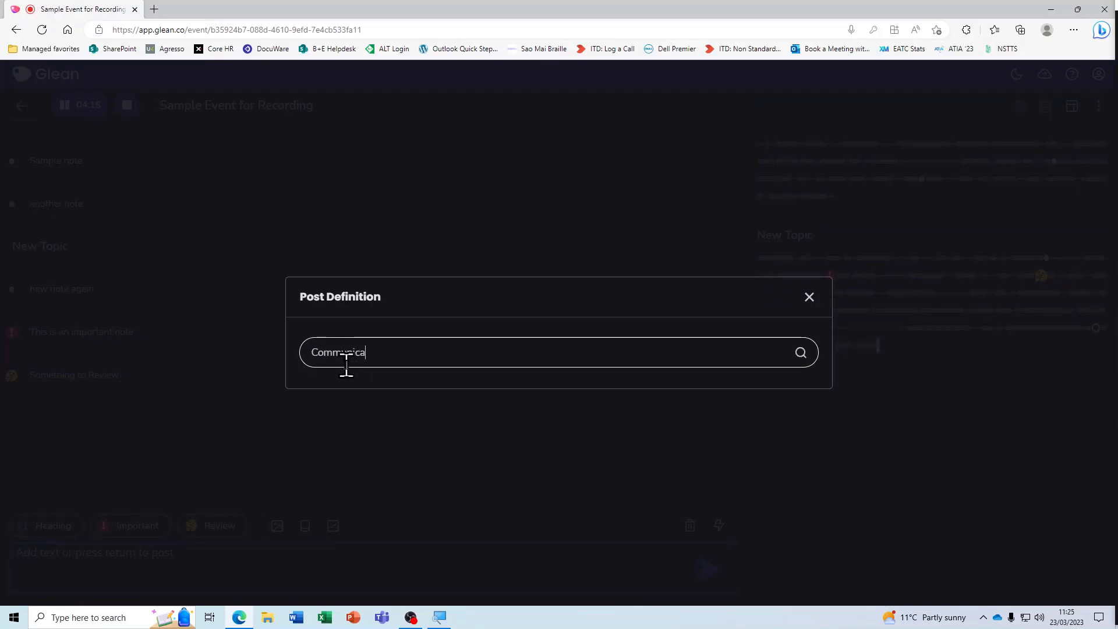
{"action": "type", "text": "tion"}
{"action": "key", "text": "Return"}
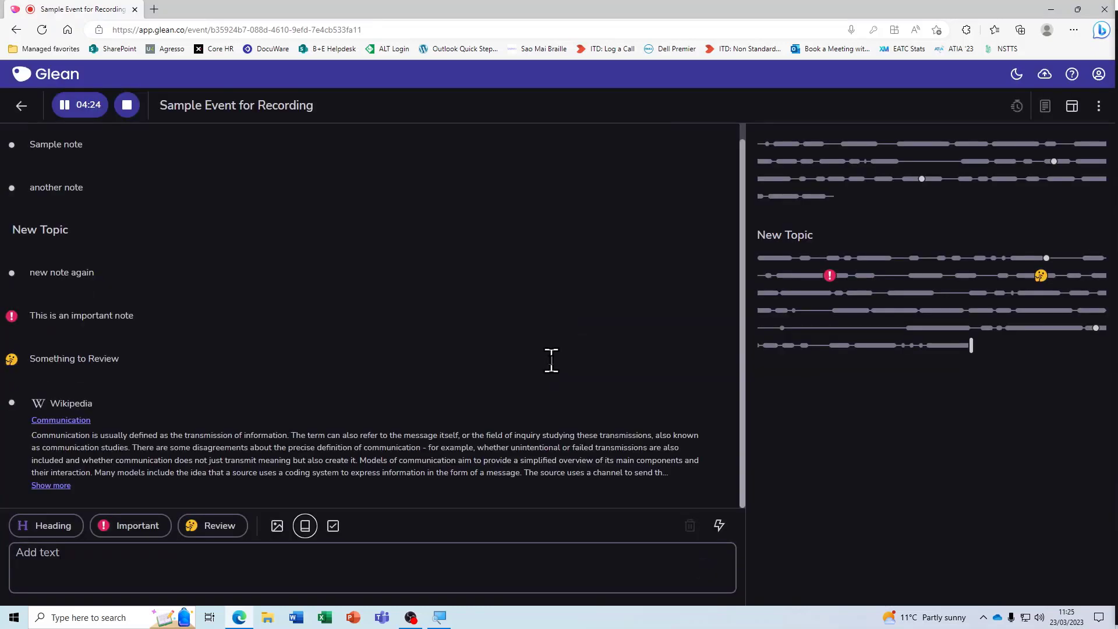
Step: Post a task named "Assignment Due Date" with a due date of March 25th 2023
{"action": "mouse_move", "coordinate": [421, 402]}
{"action": "left_click", "coordinate": [334, 527]}
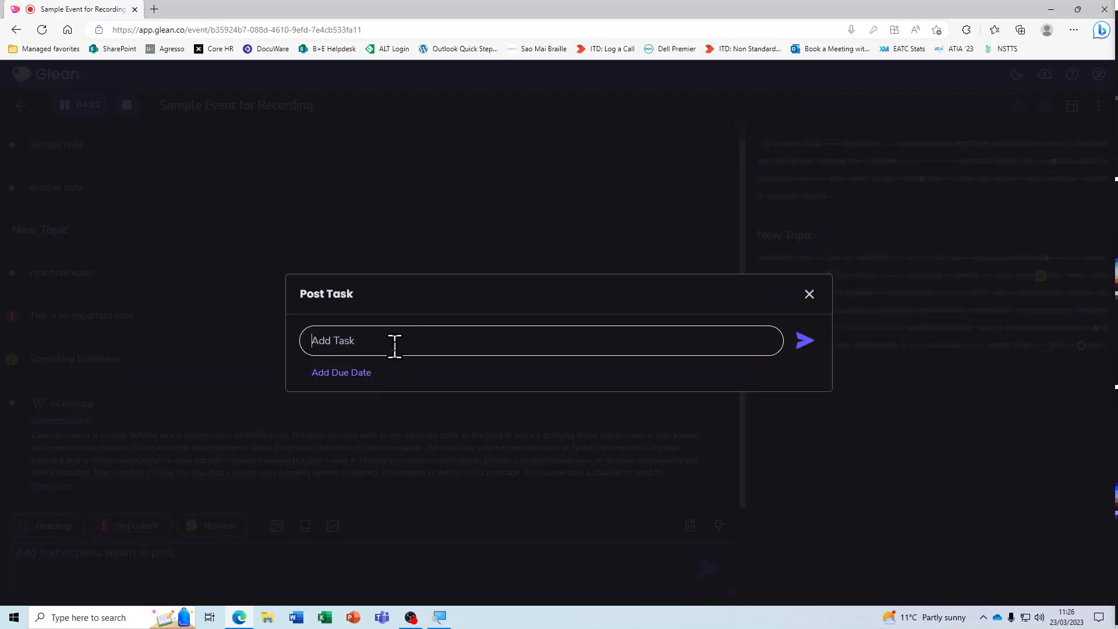
{"action": "type", "text": "Assignment Due Date"}
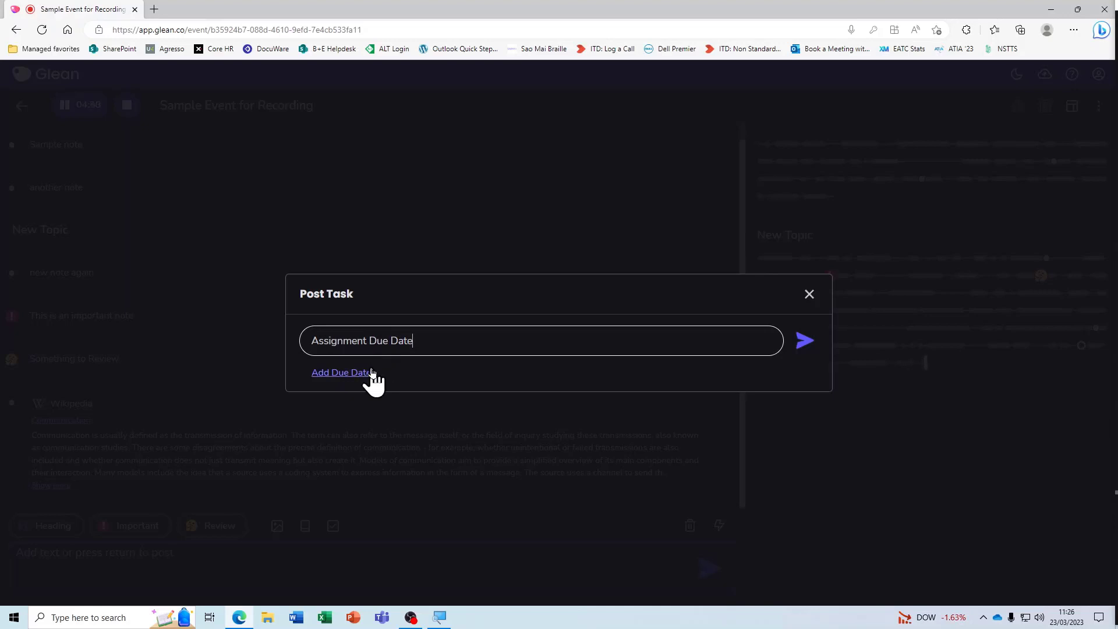
{"action": "left_click", "coordinate": [372, 369]}
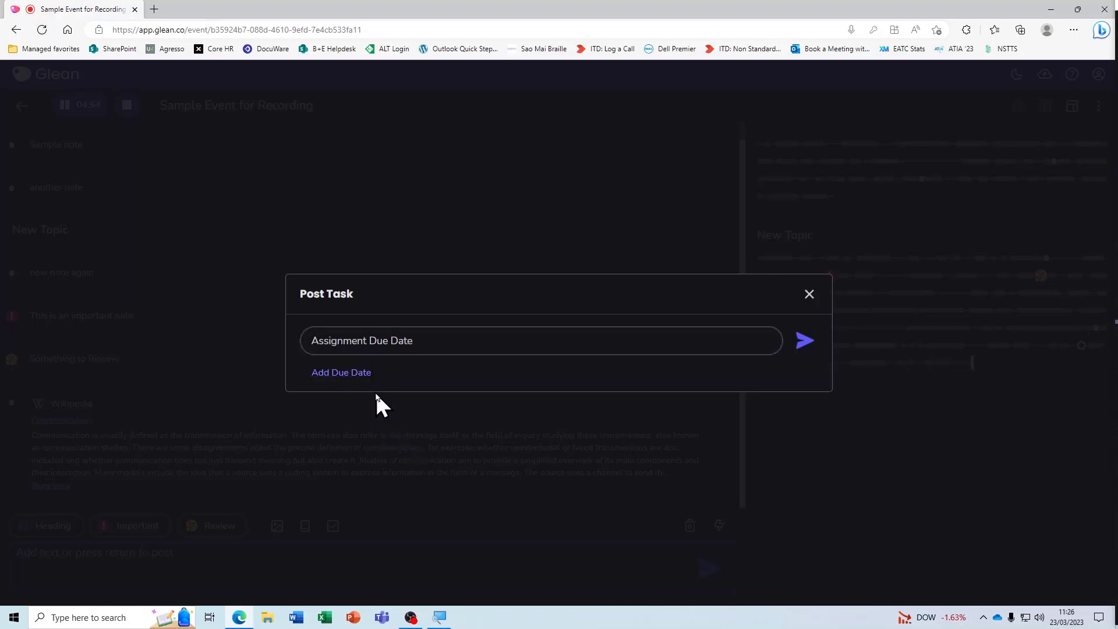
{"action": "left_click", "coordinate": [357, 375]}
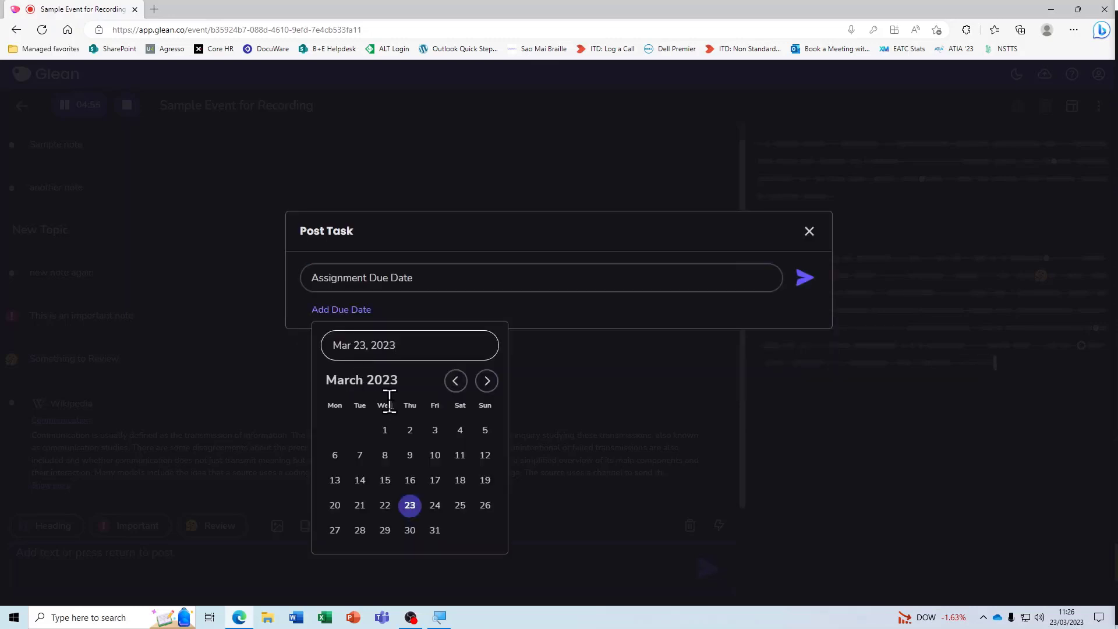
{"action": "left_click", "coordinate": [460, 505]}
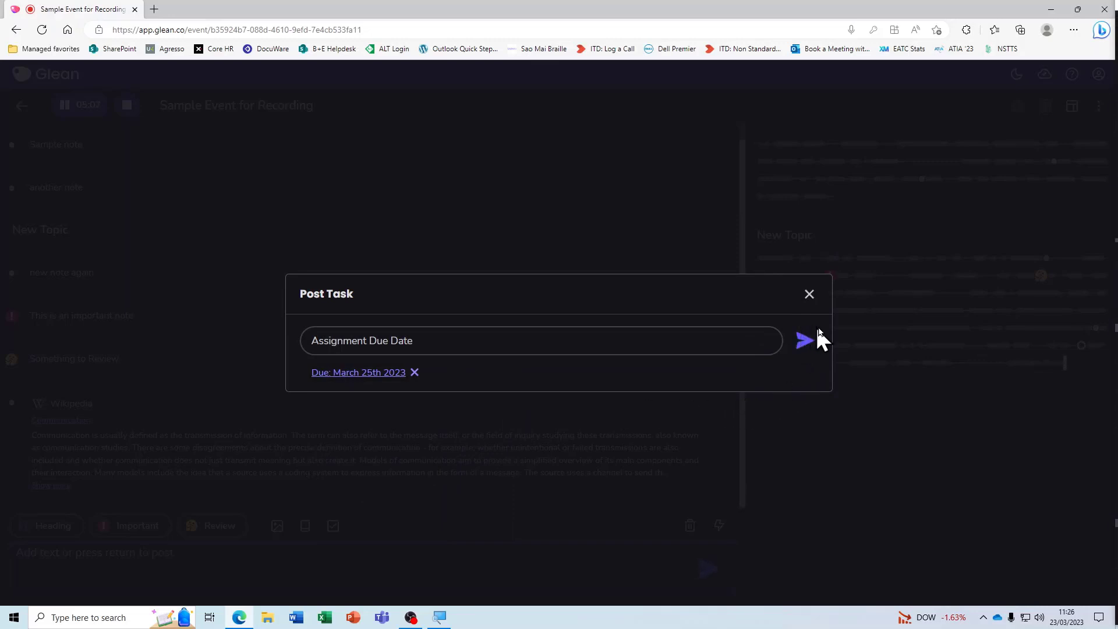
{"action": "left_click", "coordinate": [801, 341]}
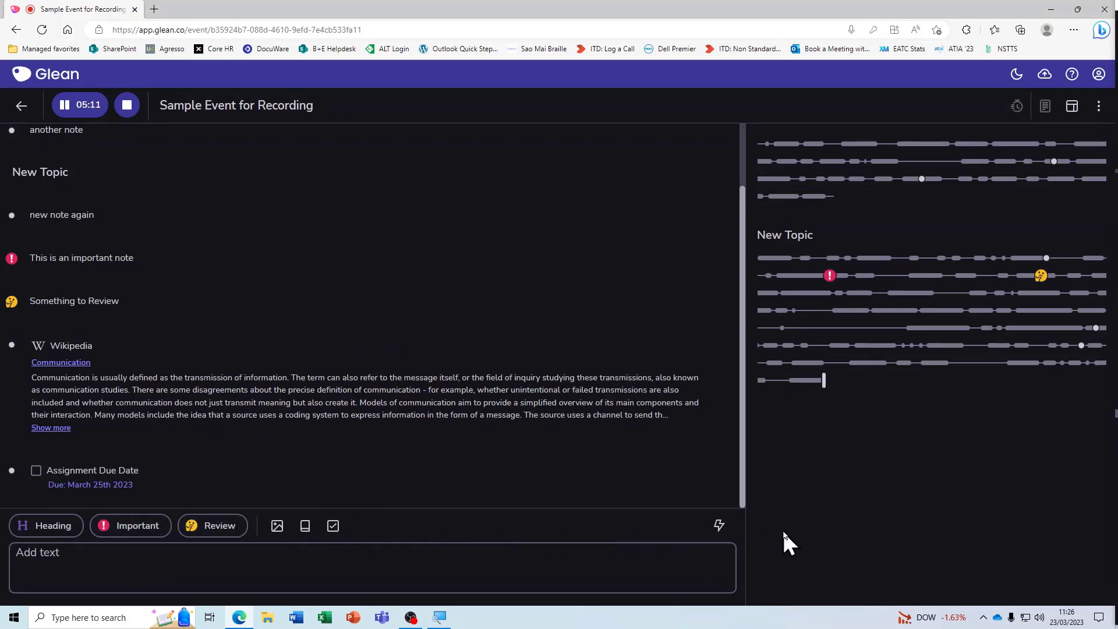
Step: Switch to quick actions and insert an untitled heading and an Important marker without text
{"action": "left_click", "coordinate": [720, 527]}
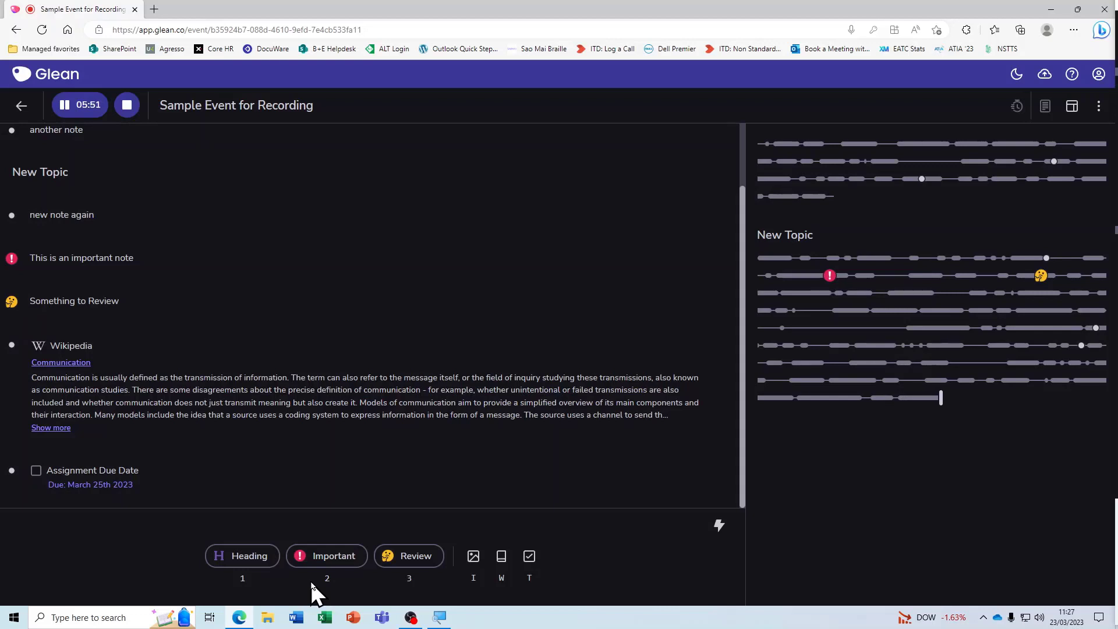
{"action": "key", "text": "1"}
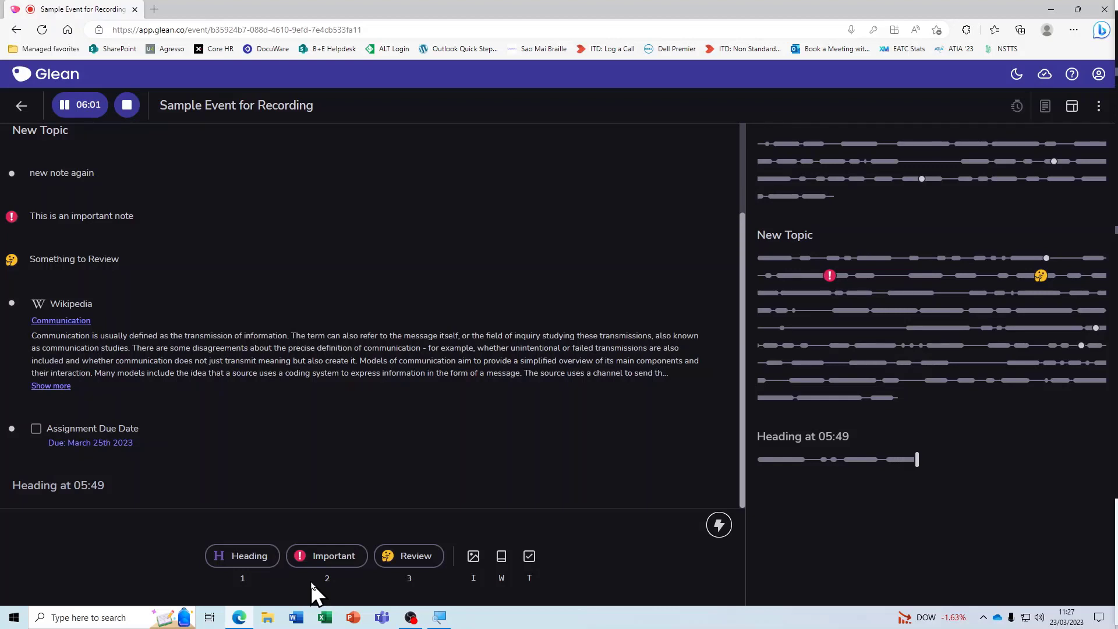
{"action": "key", "text": "2"}
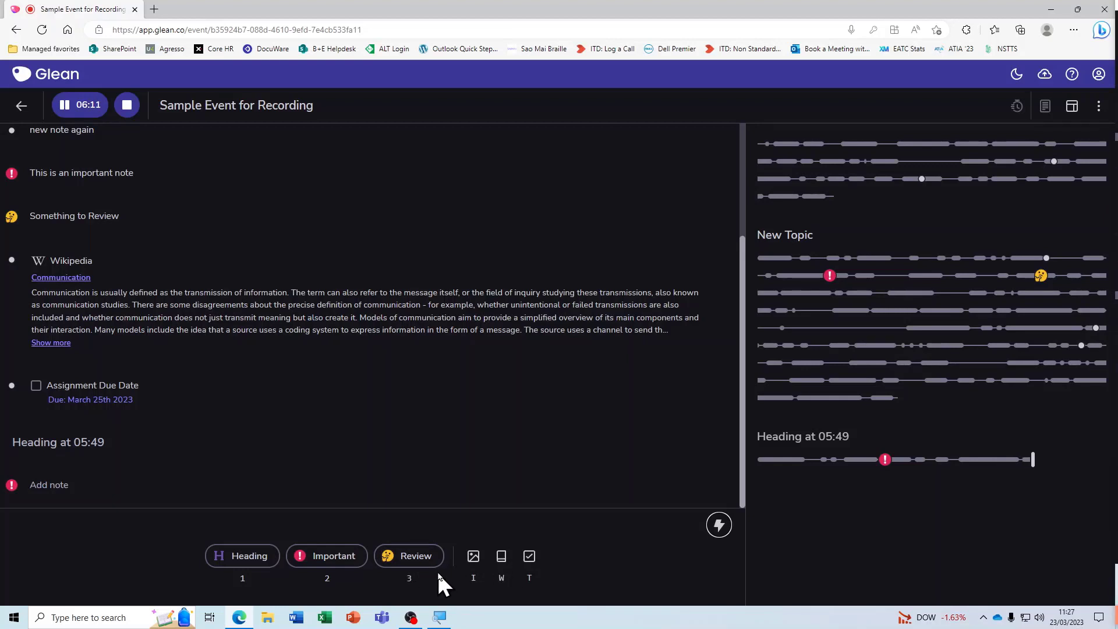
Step: Stop the audio recording and play back a short stretch of it from the main playback controls
{"action": "left_click", "coordinate": [127, 105]}
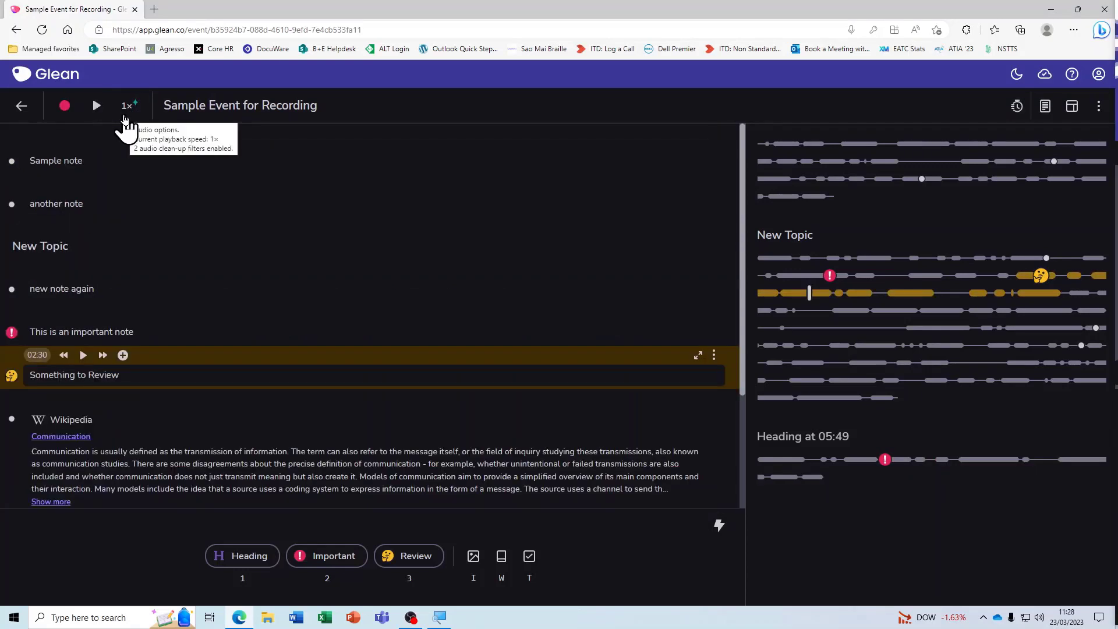
{"action": "mouse_move", "coordinate": [80, 143]}
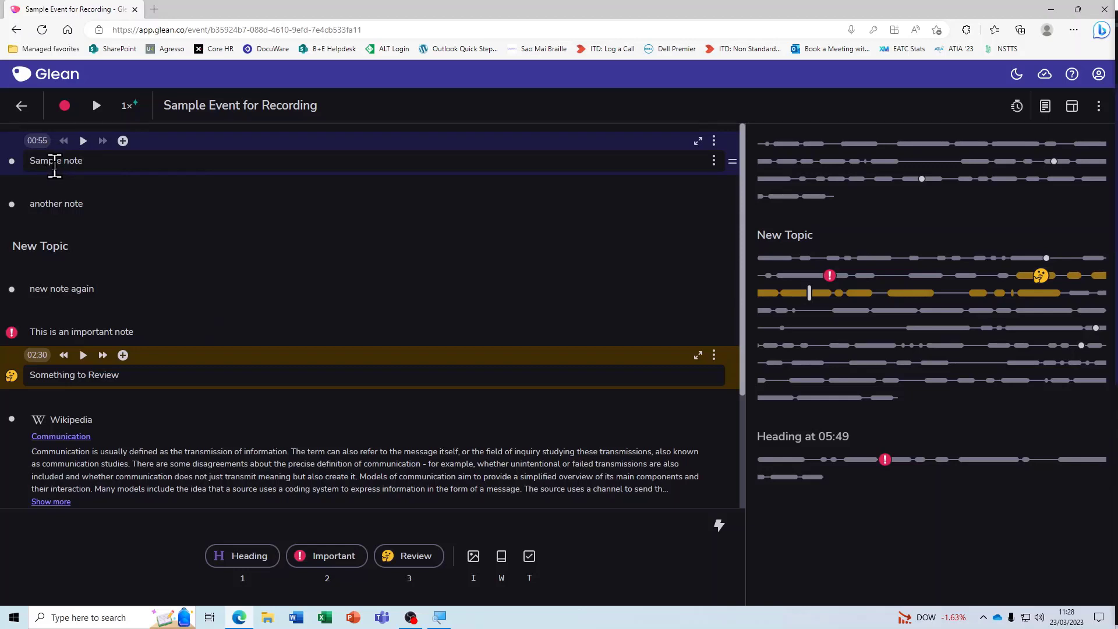
{"action": "scroll", "coordinate": [54, 166], "scroll_direction": "down", "scroll_amount": 1}
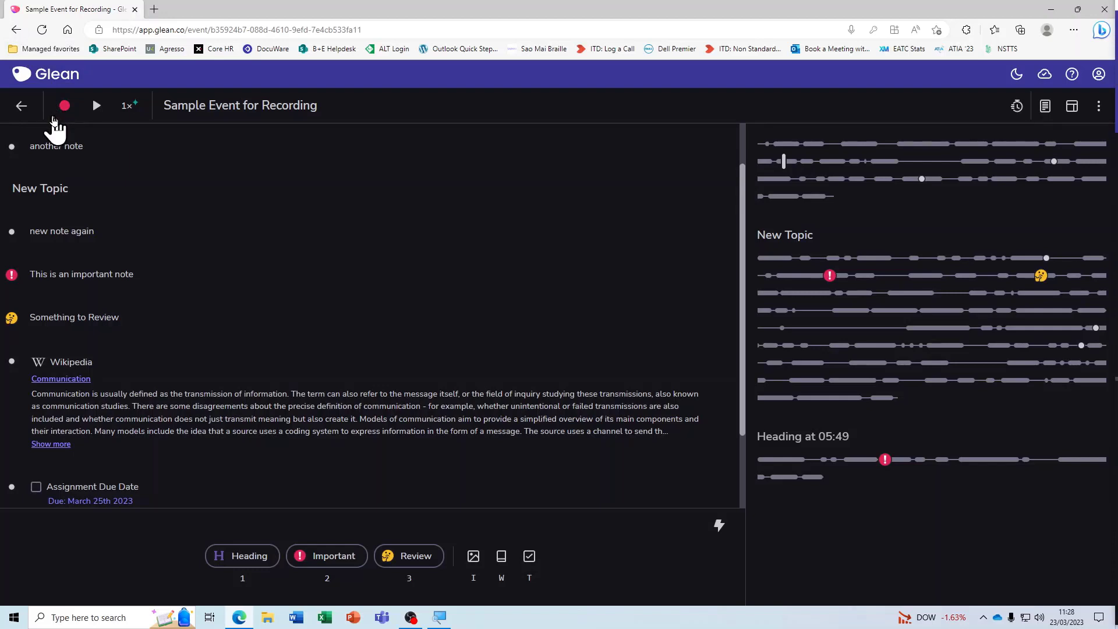
{"action": "left_click", "coordinate": [99, 110]}
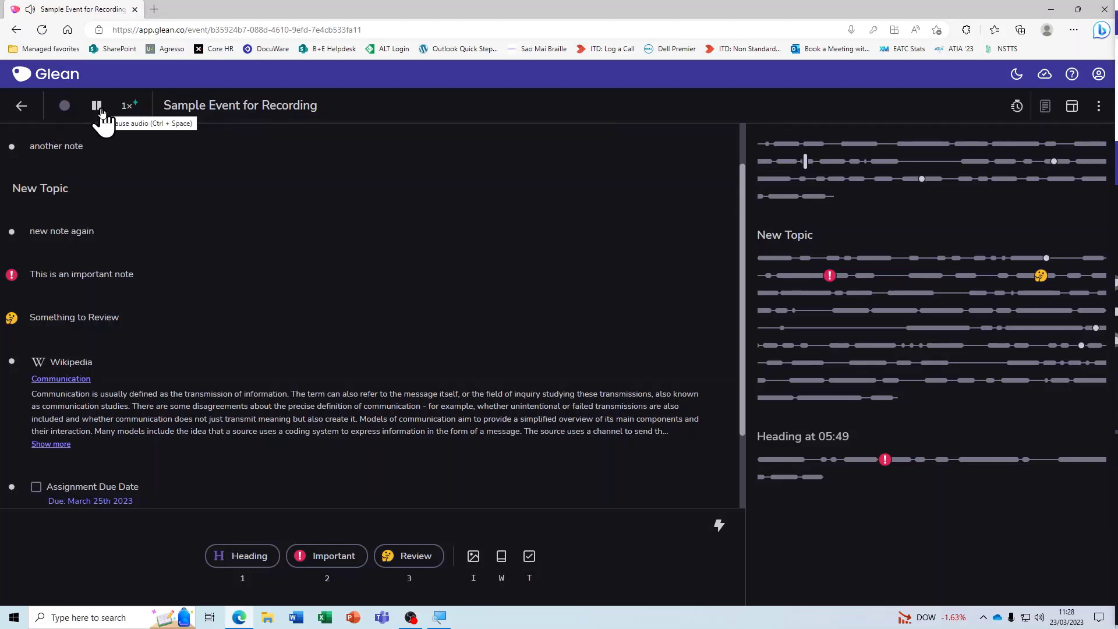
{"action": "left_click", "coordinate": [98, 108]}
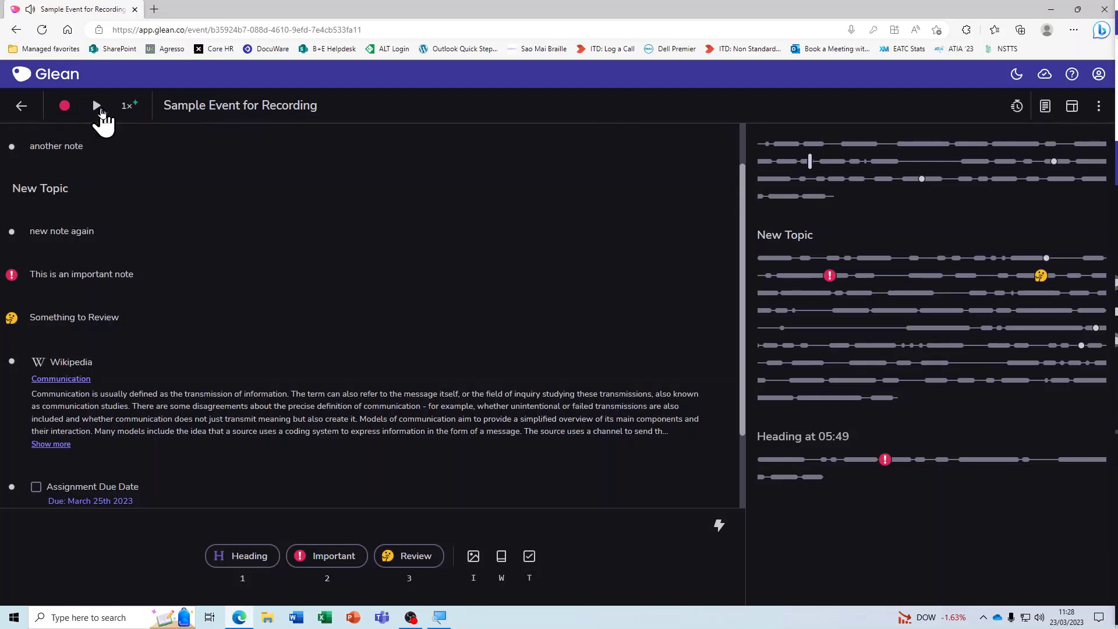
Step: Play a short stretch of the recording at 2× speed and return the playback speed to 1×
{"action": "left_click", "coordinate": [134, 107]}
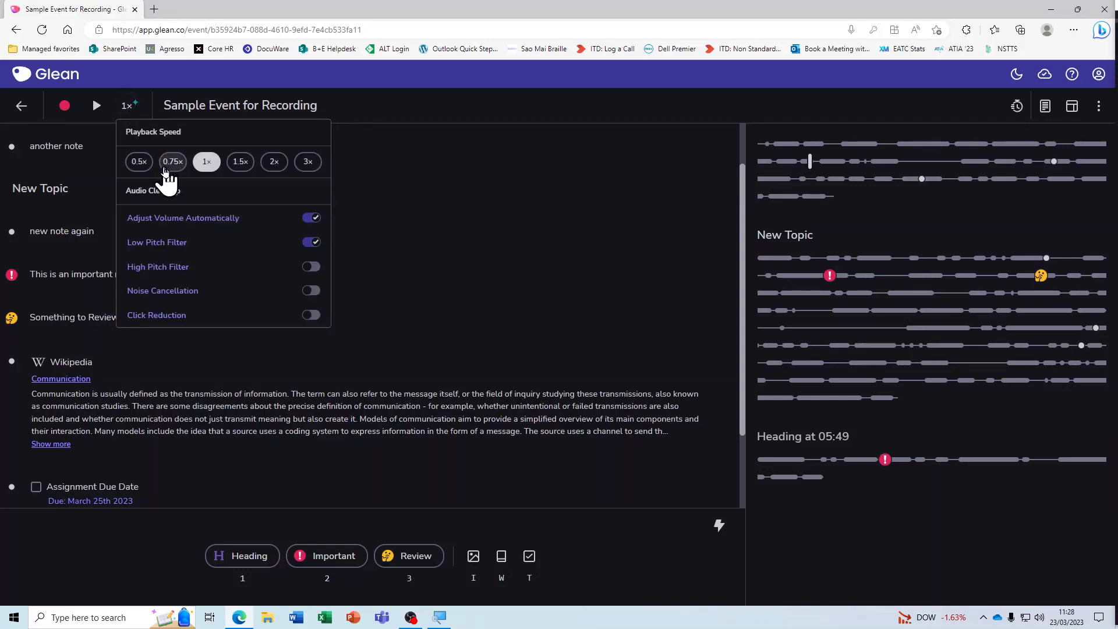
{"action": "left_click", "coordinate": [274, 163]}
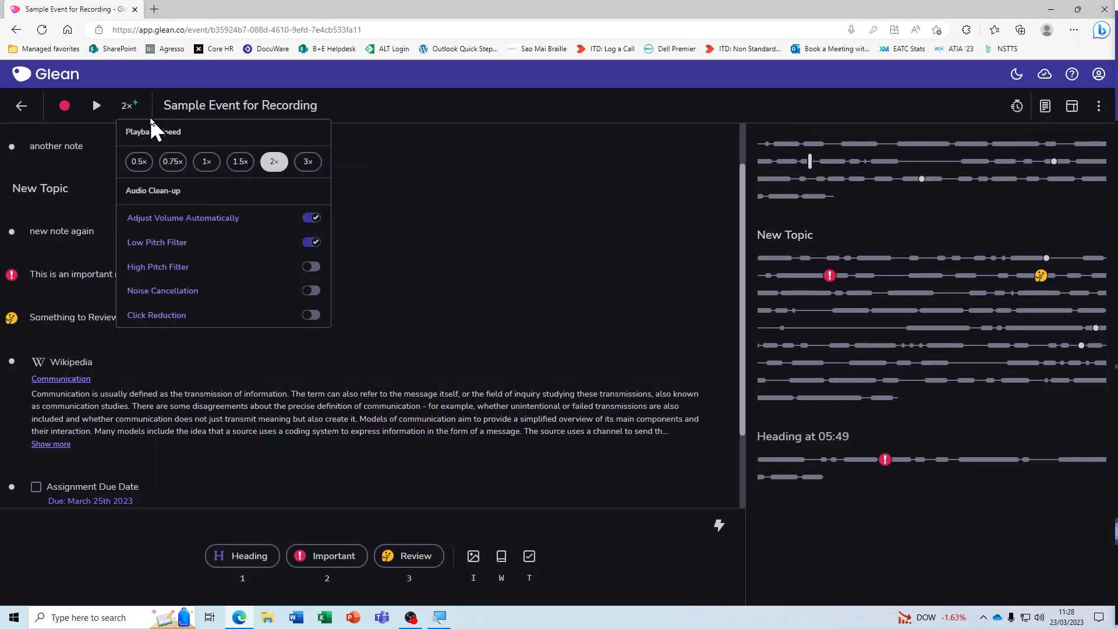
{"action": "left_click", "coordinate": [97, 108]}
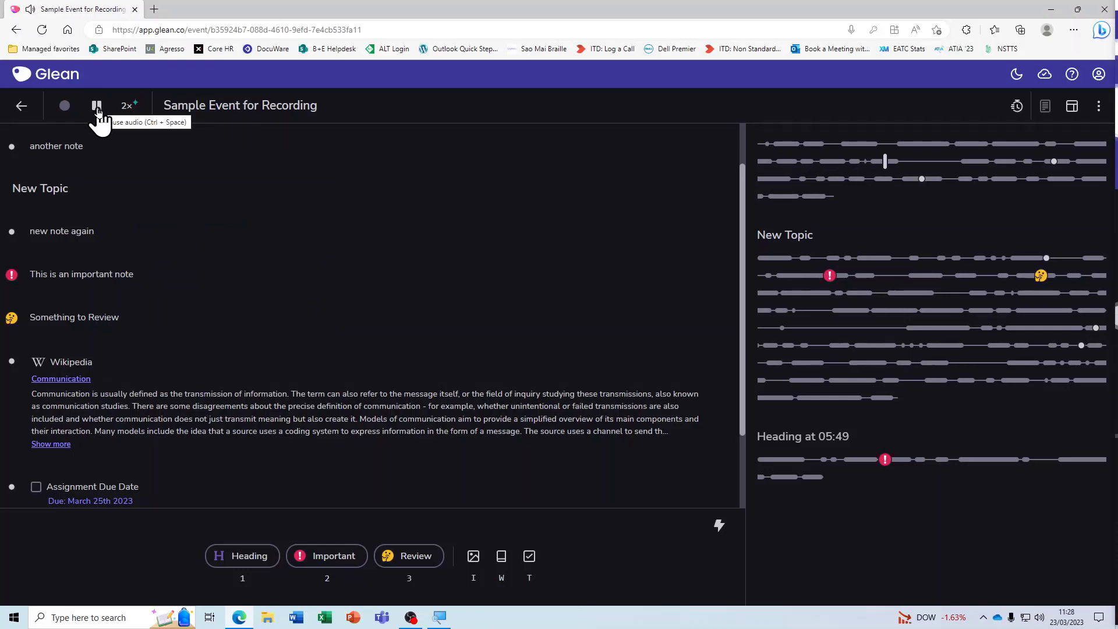
{"action": "left_click", "coordinate": [96, 108]}
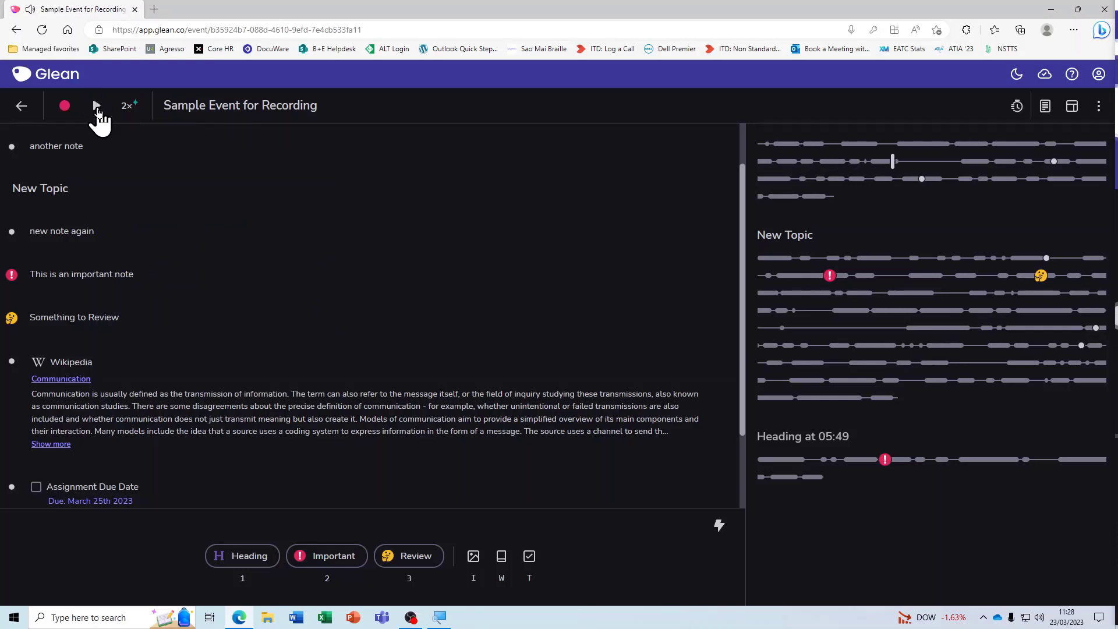
{"action": "left_click", "coordinate": [133, 111]}
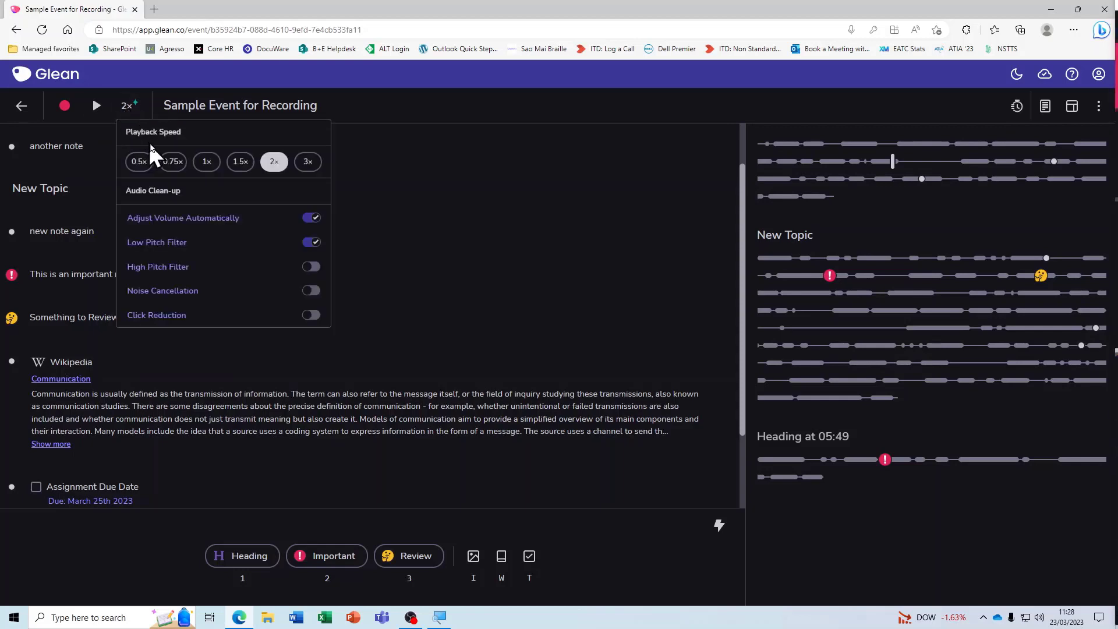
{"action": "left_click", "coordinate": [203, 164]}
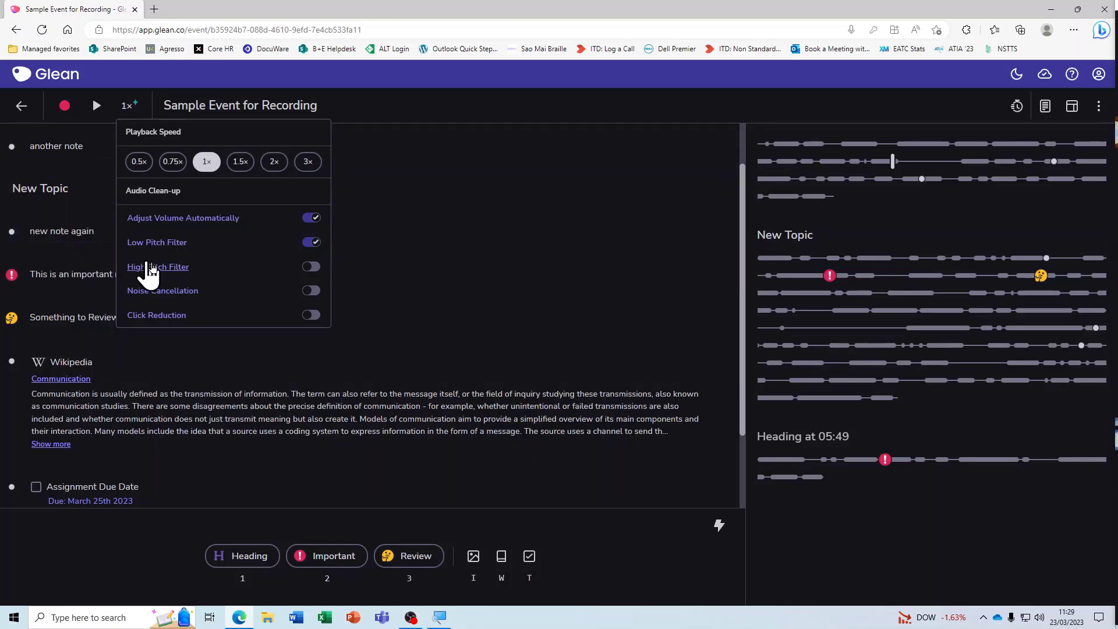
Step: Play back a short part of the audio attached to the "Something to Review" note
{"action": "mouse_move", "coordinate": [84, 315]}
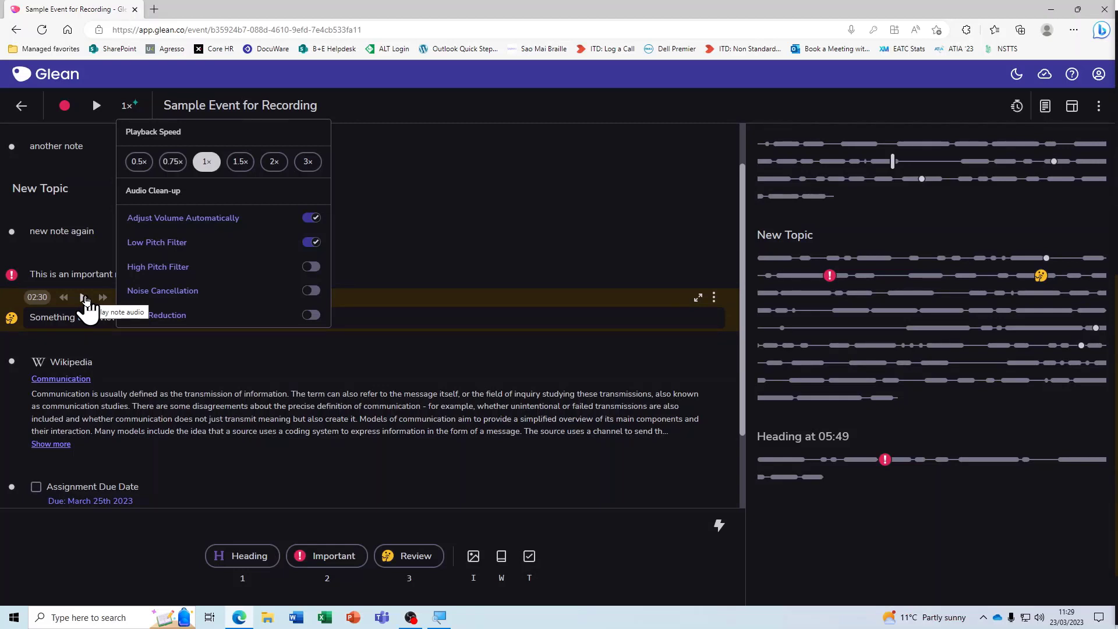
{"action": "left_click", "coordinate": [84, 299]}
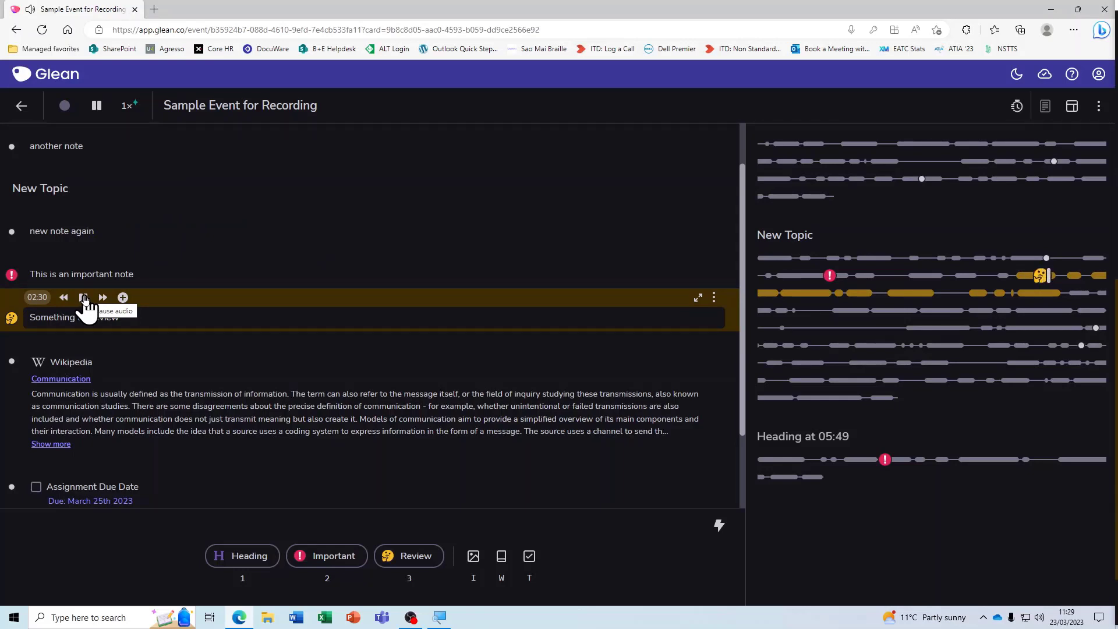
{"action": "left_click", "coordinate": [84, 299]}
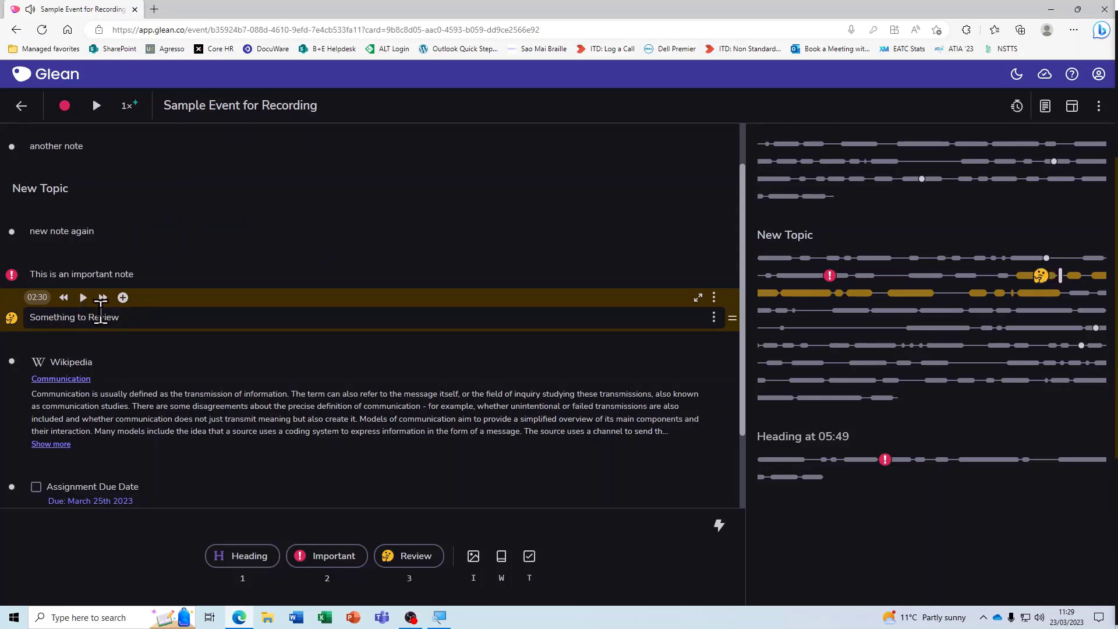
Step: Append "edited" to the "Something to Review" note and add the line "Anohter bullet point" beneath it, leaving an empty line after
{"action": "left_click", "coordinate": [140, 316]}
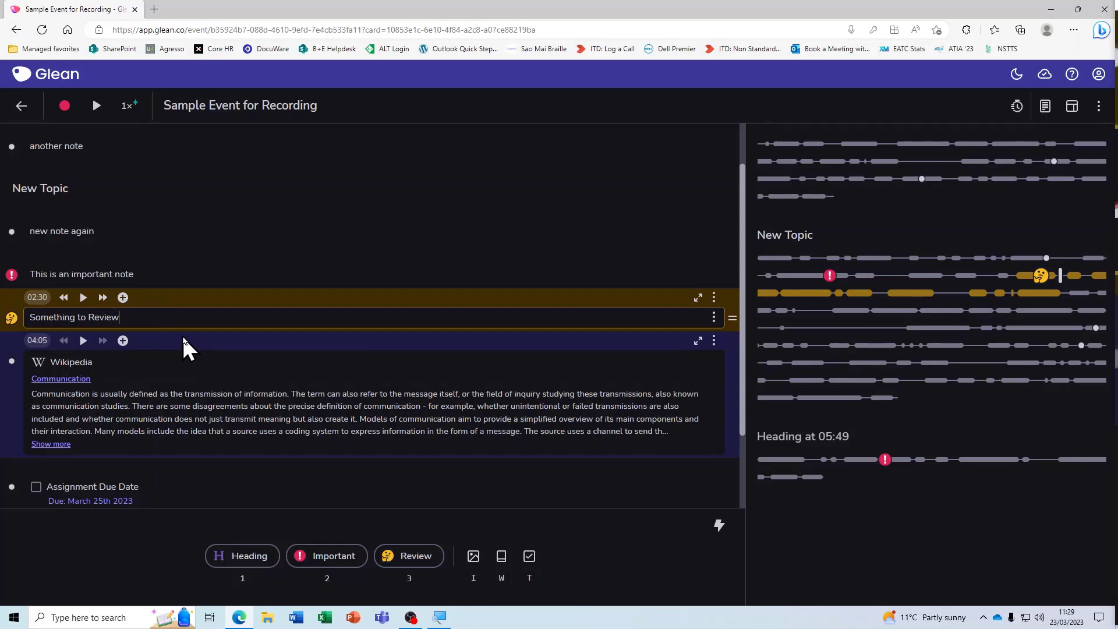
{"action": "type", "text": "edited"}
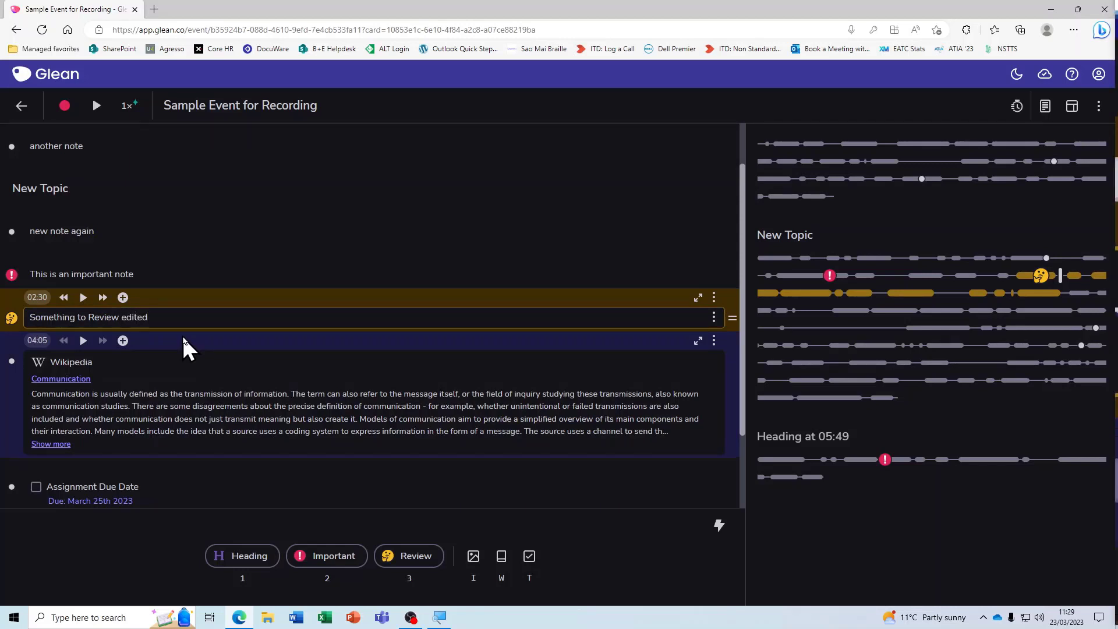
{"action": "key", "text": "Return"}
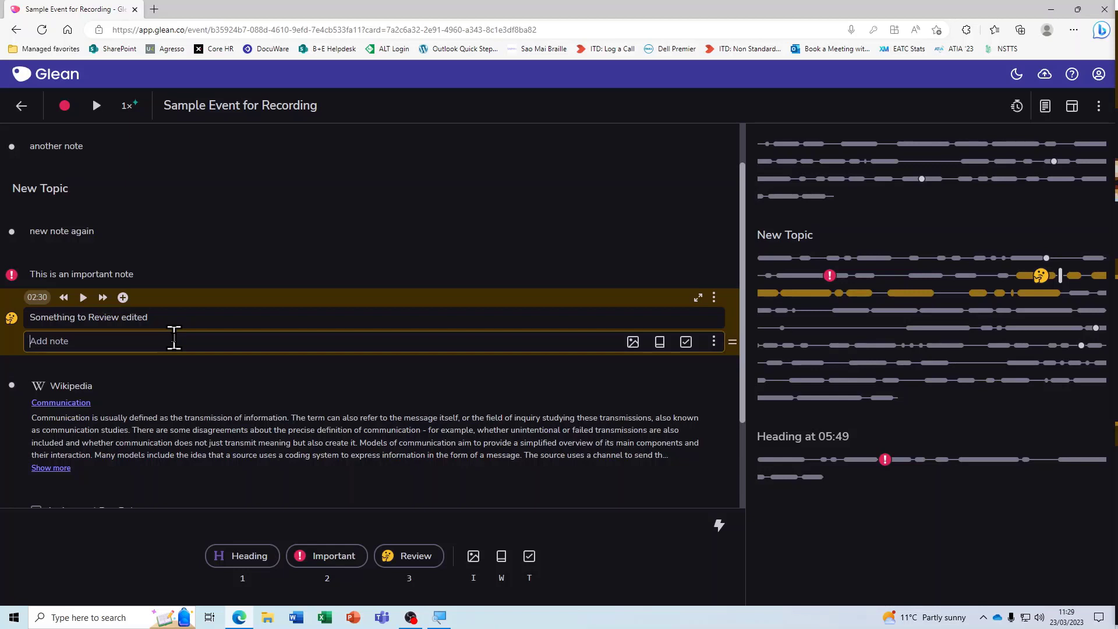
{"action": "type", "text": "Anohter"}
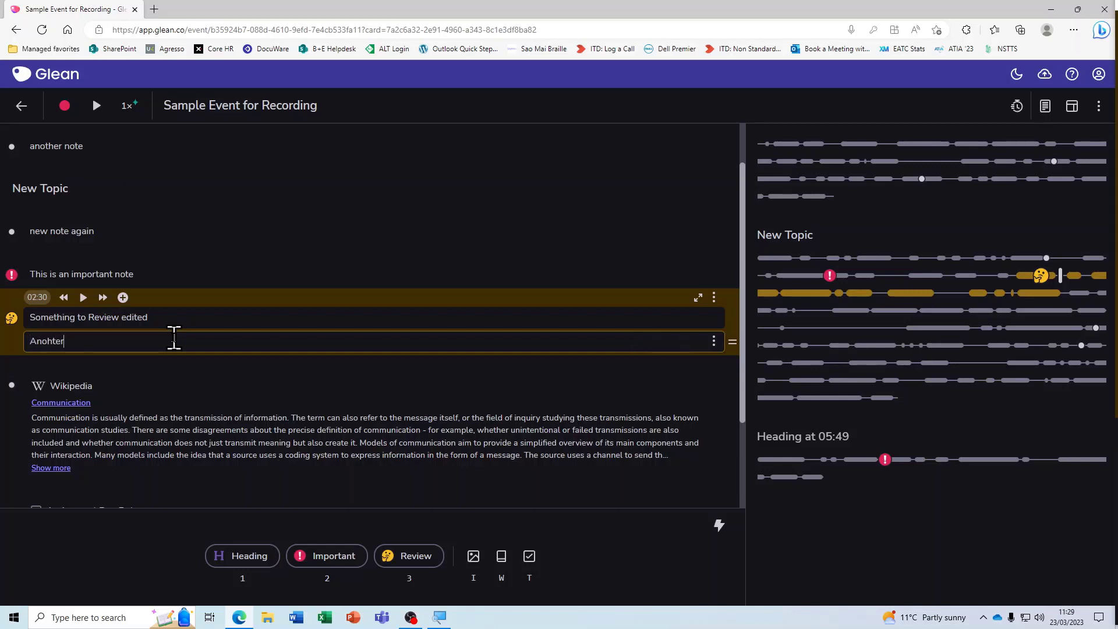
{"action": "type", "text": " bullet point"}
{"action": "key", "text": "Return"}
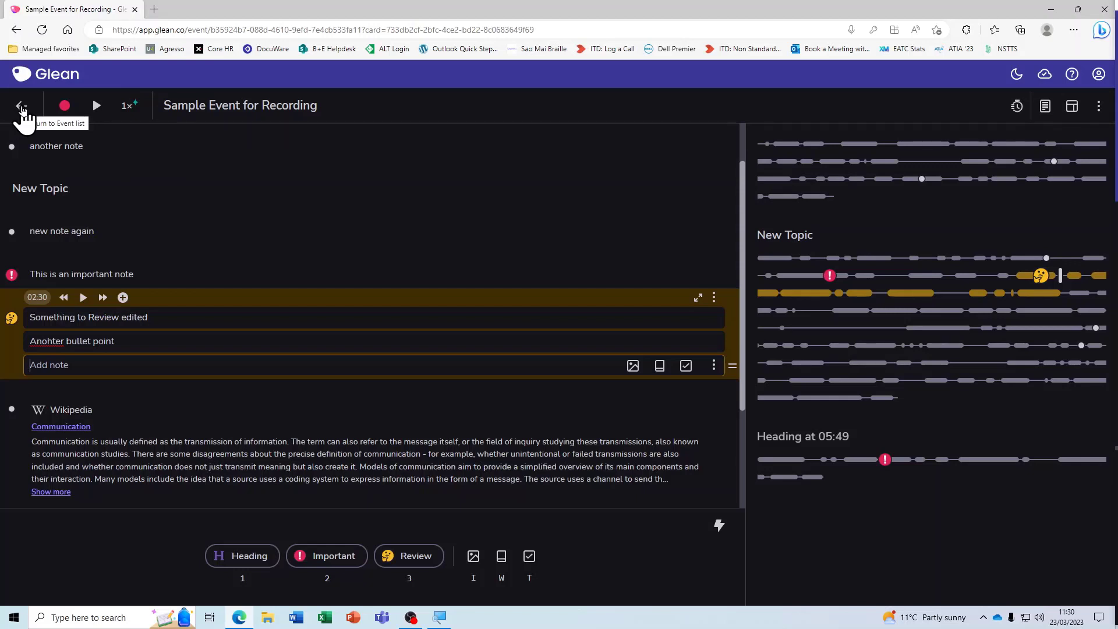
Step: Create a new event named "Sample with slides" and import the slides from EATC Open Day Presentation Jan 2023.docx
{"action": "left_click", "coordinate": [22, 108]}
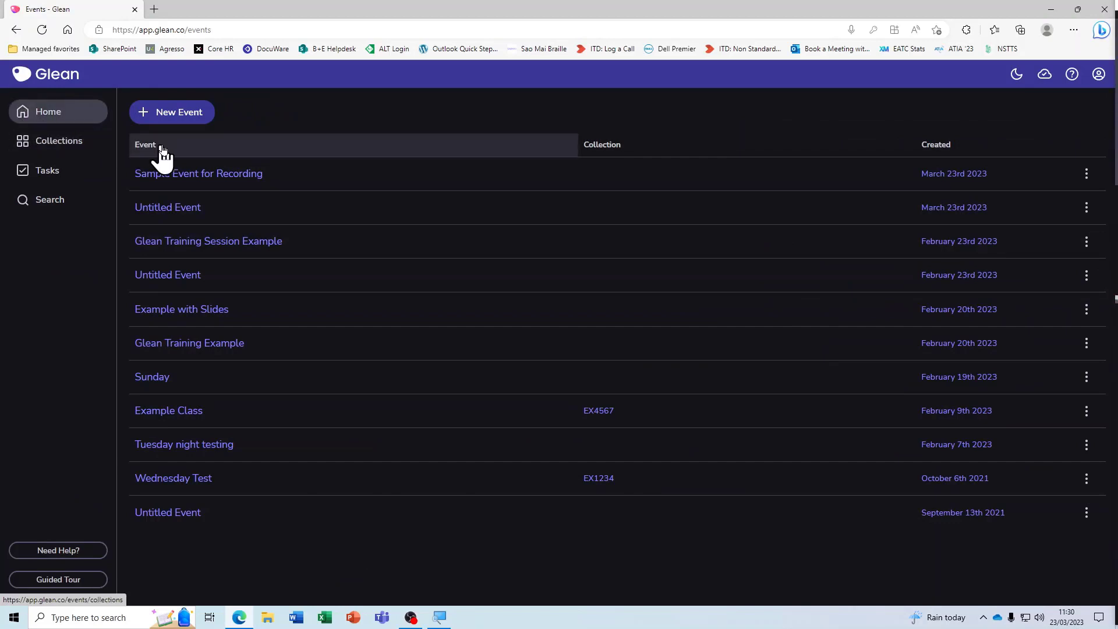
{"action": "left_click", "coordinate": [175, 114]}
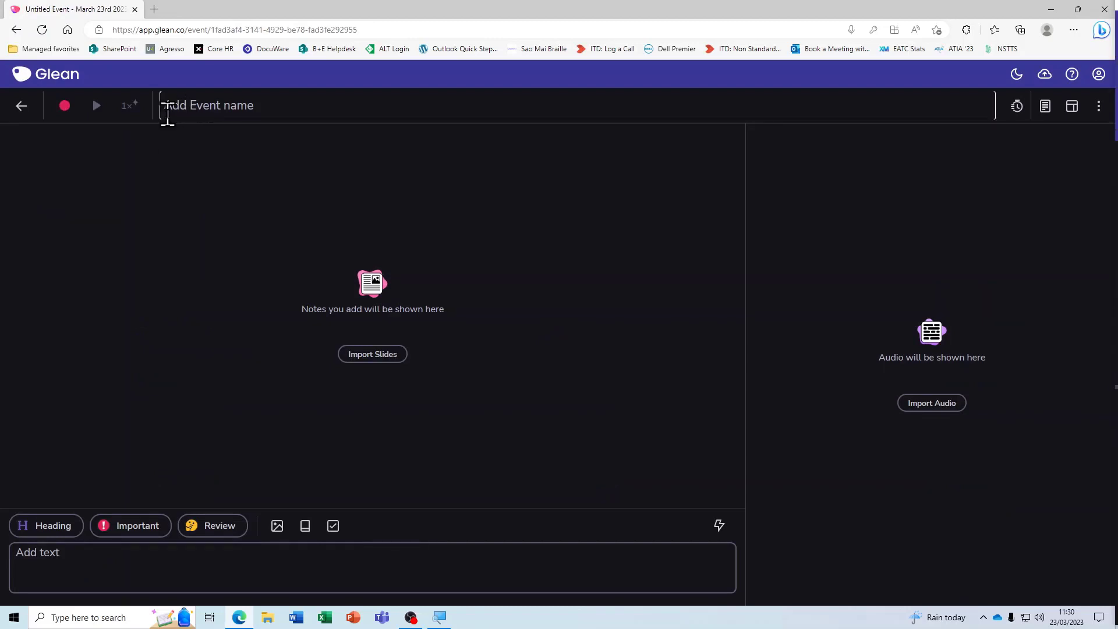
{"action": "type", "text": "Sample "}
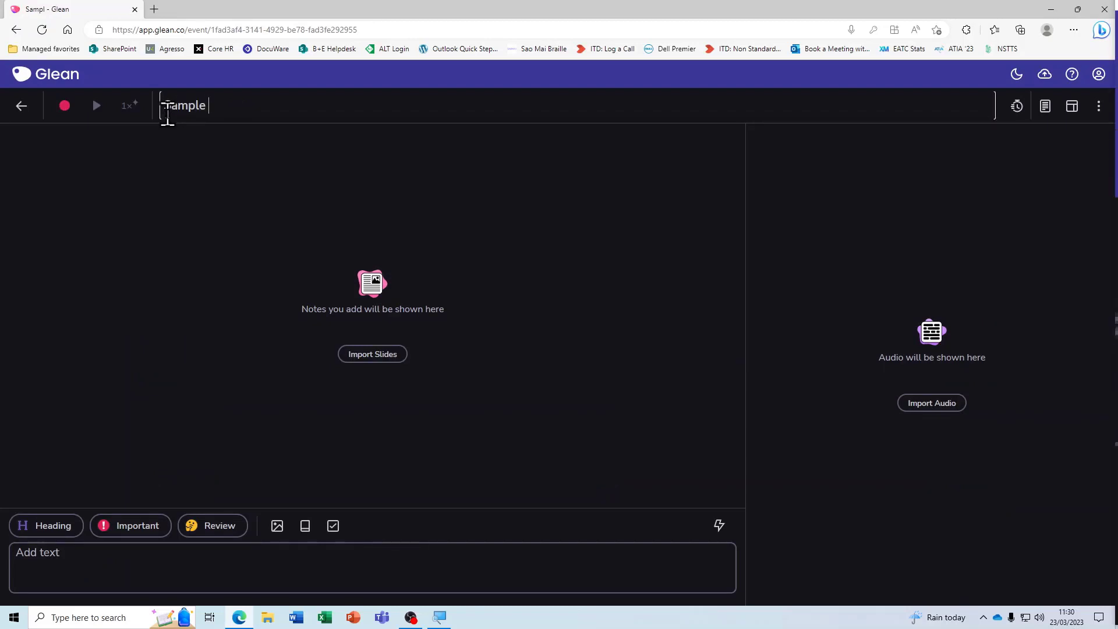
{"action": "type", "text": "with slides"}
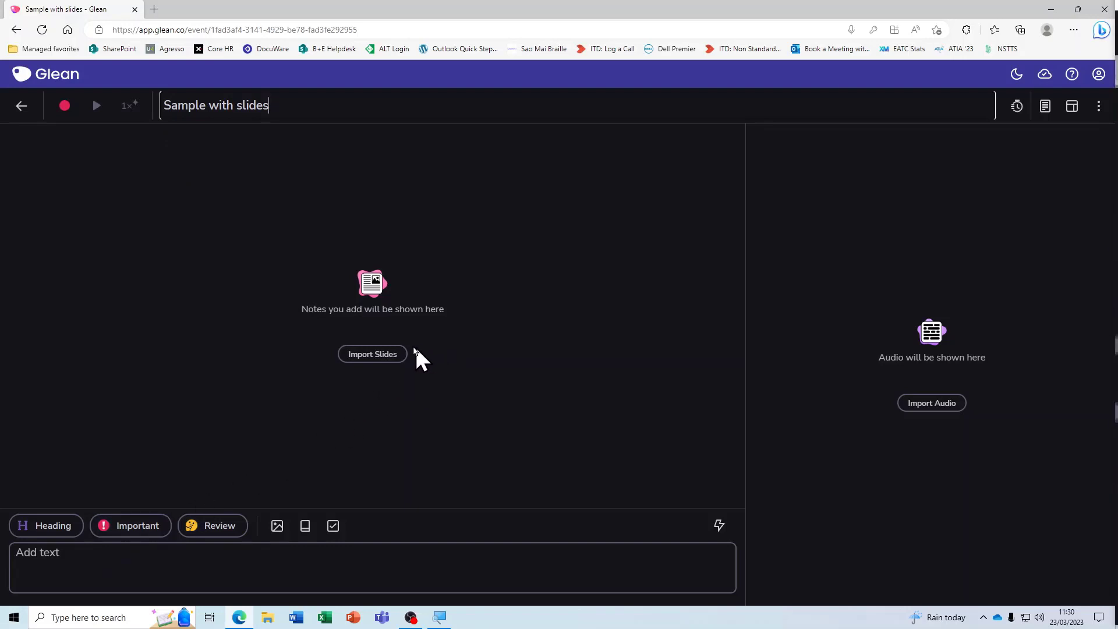
{"action": "left_click", "coordinate": [377, 354]}
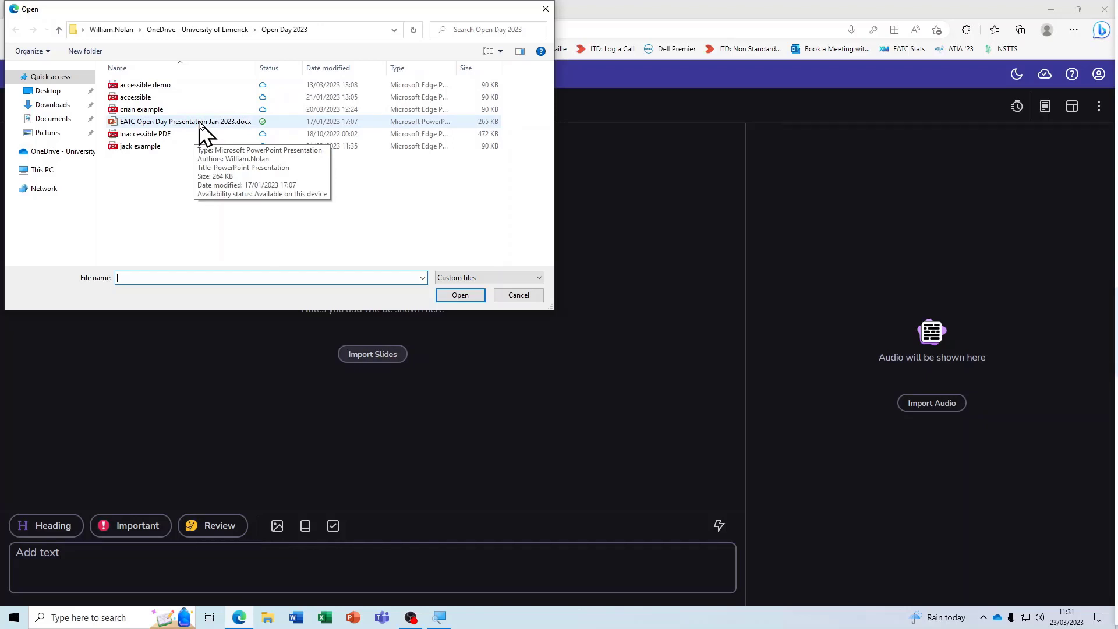
{"action": "double_click", "coordinate": [199, 122]}
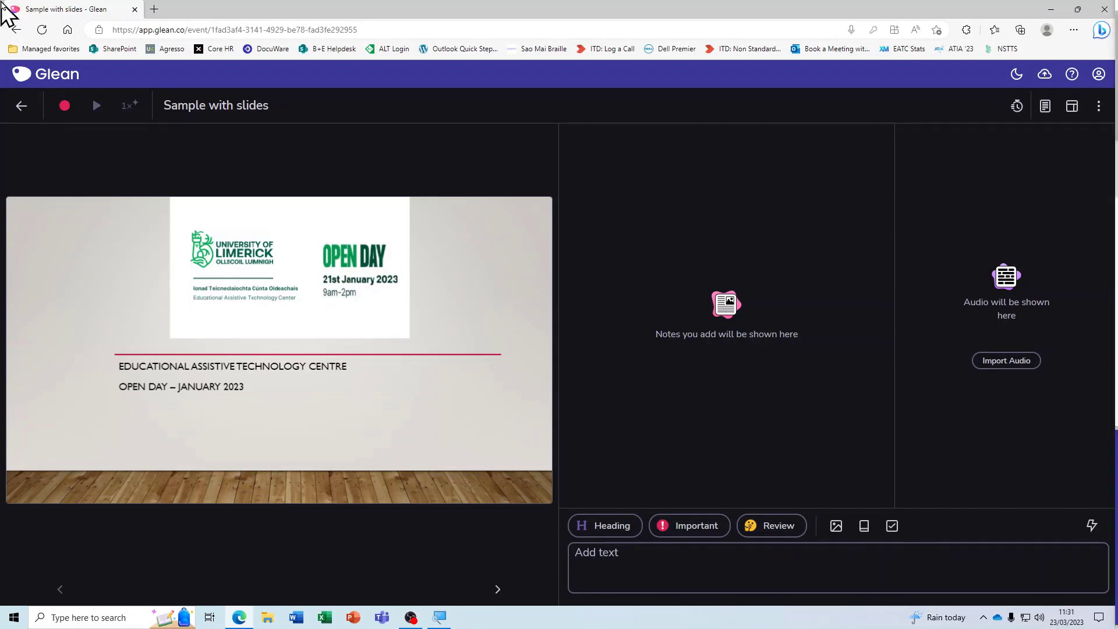
Step: Start an in-person microphone recording and post two text notes reading "Notes" under the first slide
{"action": "left_click", "coordinate": [65, 107]}
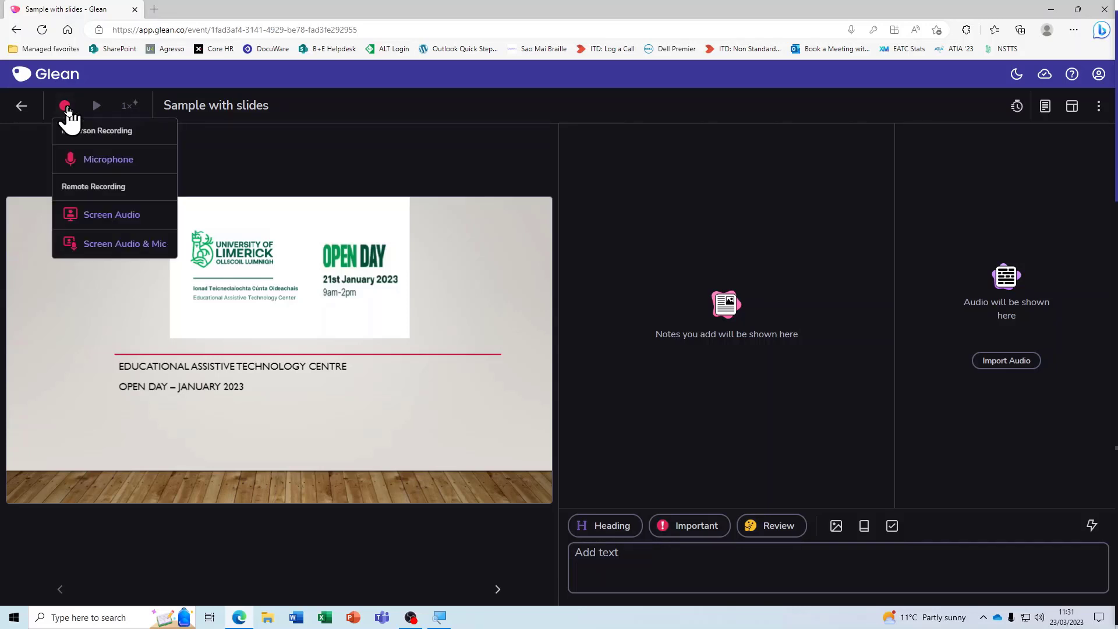
{"action": "left_click", "coordinate": [100, 161]}
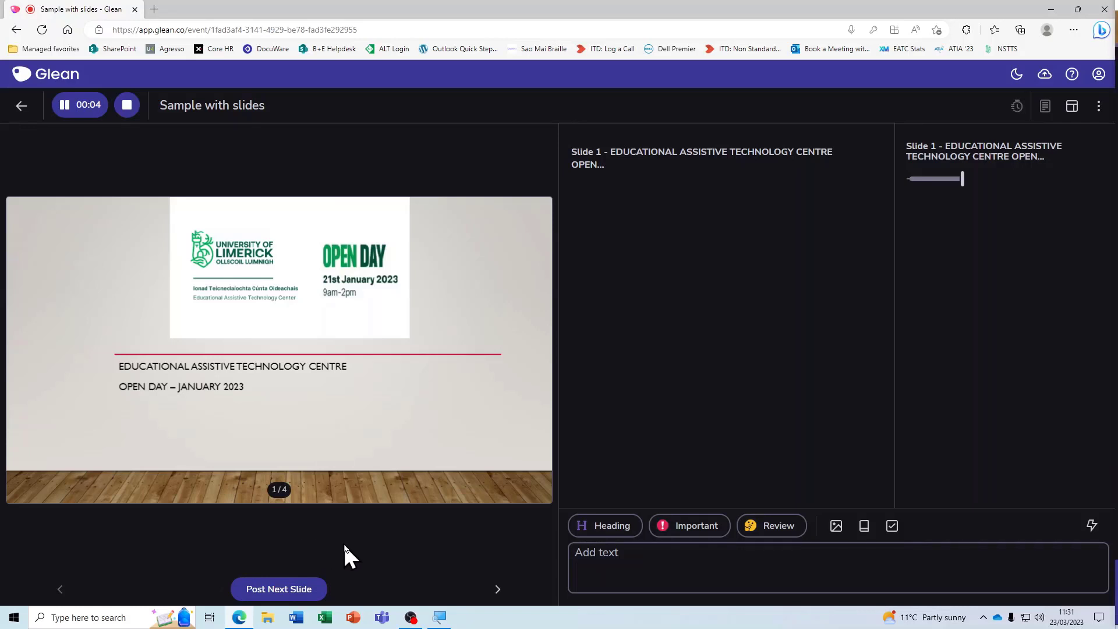
{"action": "left_click", "coordinate": [631, 547]}
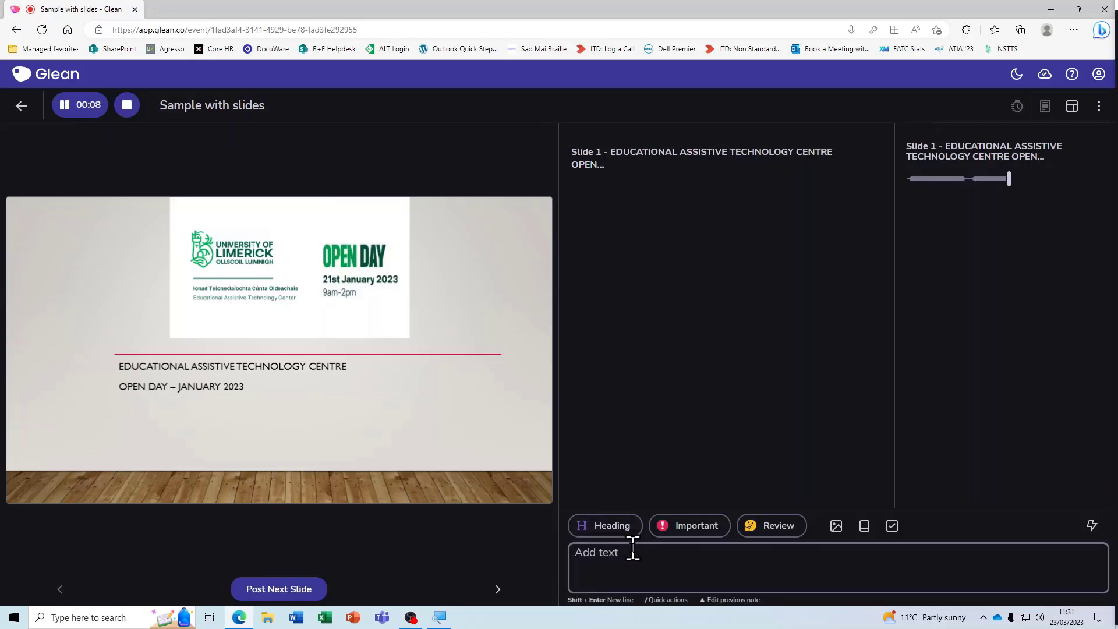
{"action": "type", "text": "Notes"}
{"action": "key", "text": "Return"}
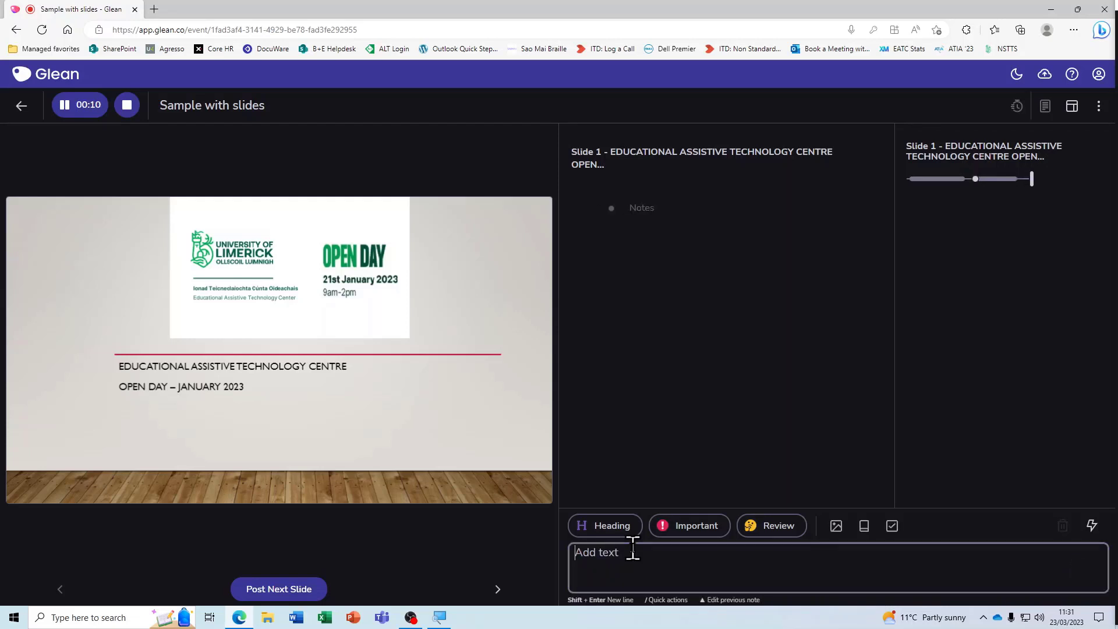
{"action": "type", "text": "Notes"}
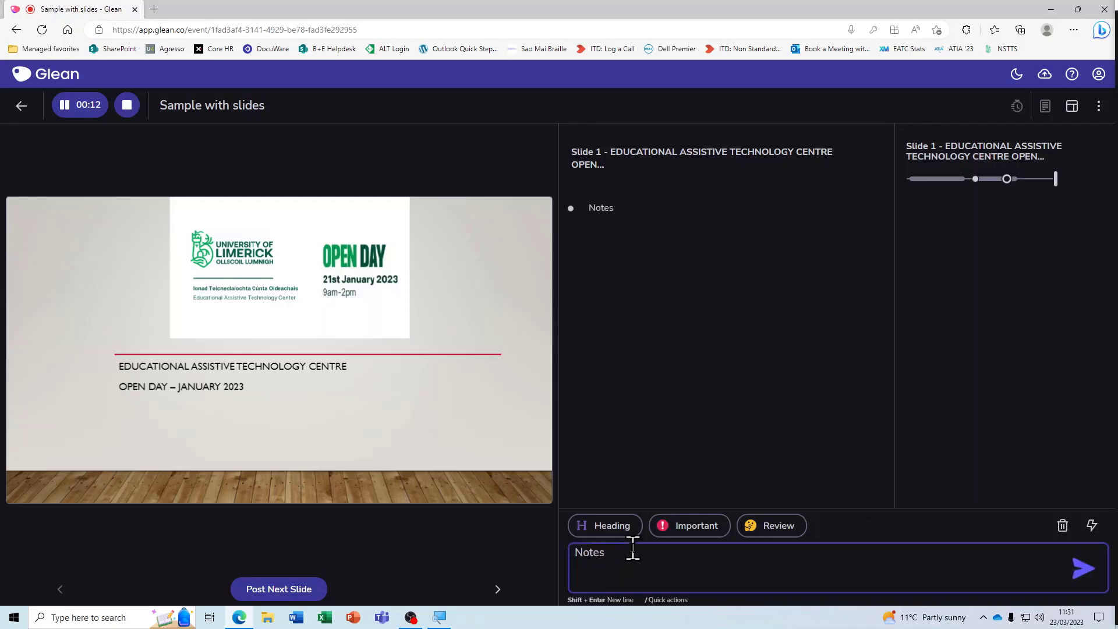
{"action": "key", "text": "Return"}
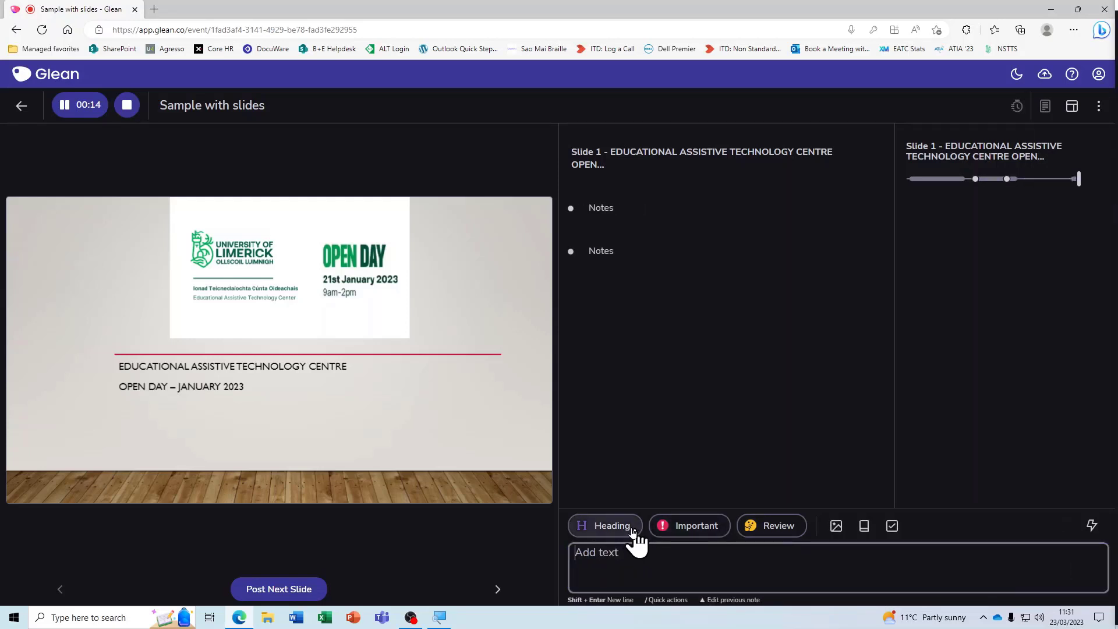
Step: Add a heading reading "Introduciton heading example" to the notes under the first slide
{"action": "left_click", "coordinate": [634, 531]}
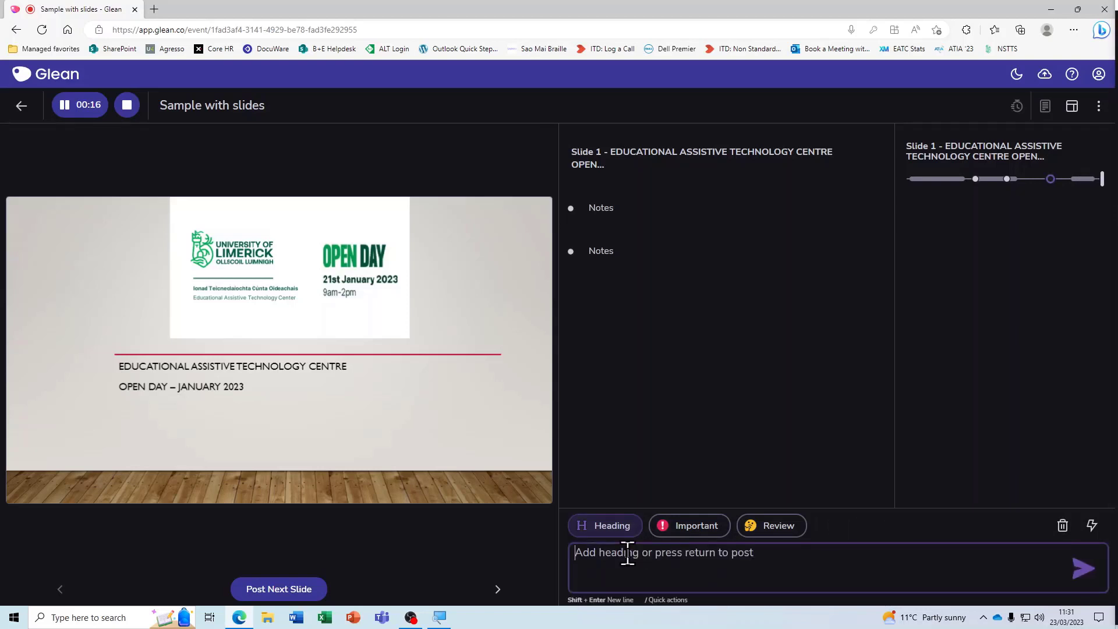
{"action": "type", "text": "Introduciton "}
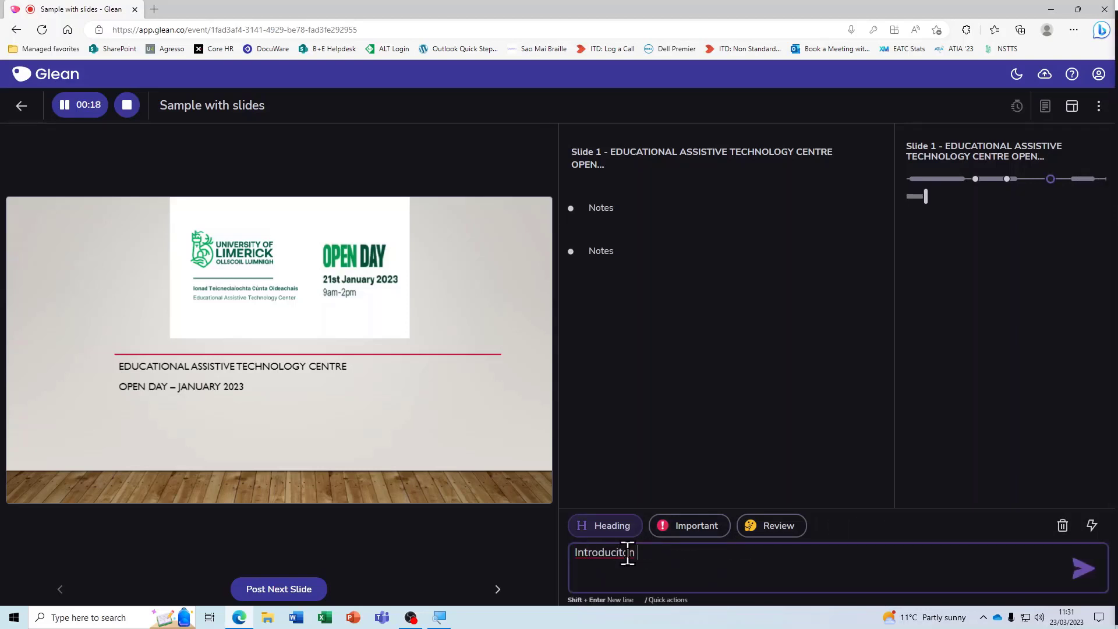
{"action": "type", "text": "headi"}
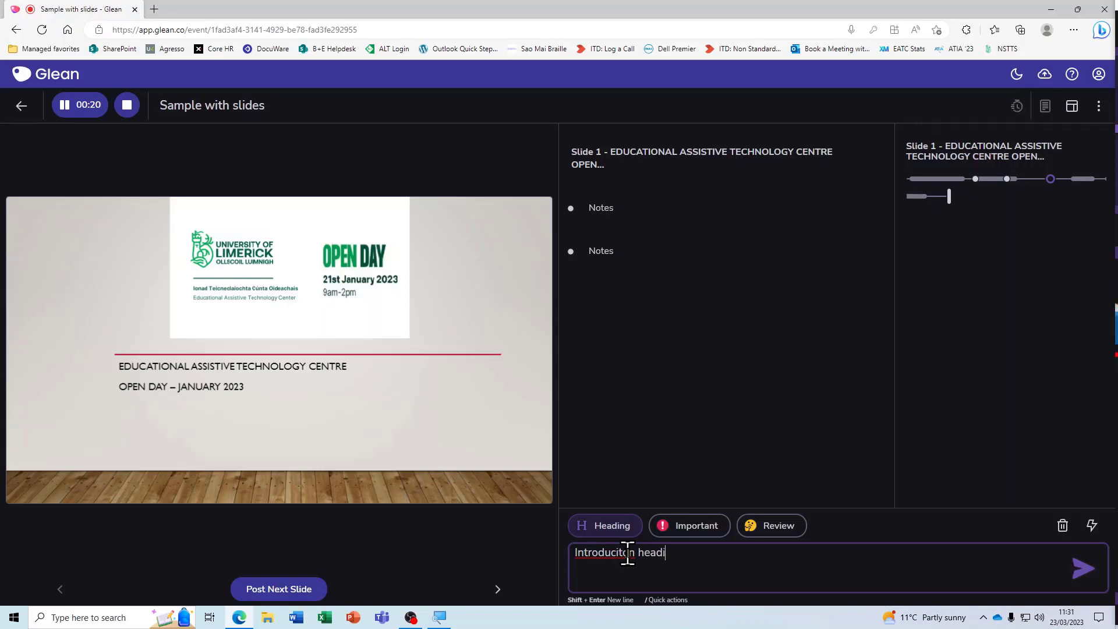
{"action": "type", "text": "ng exampl"}
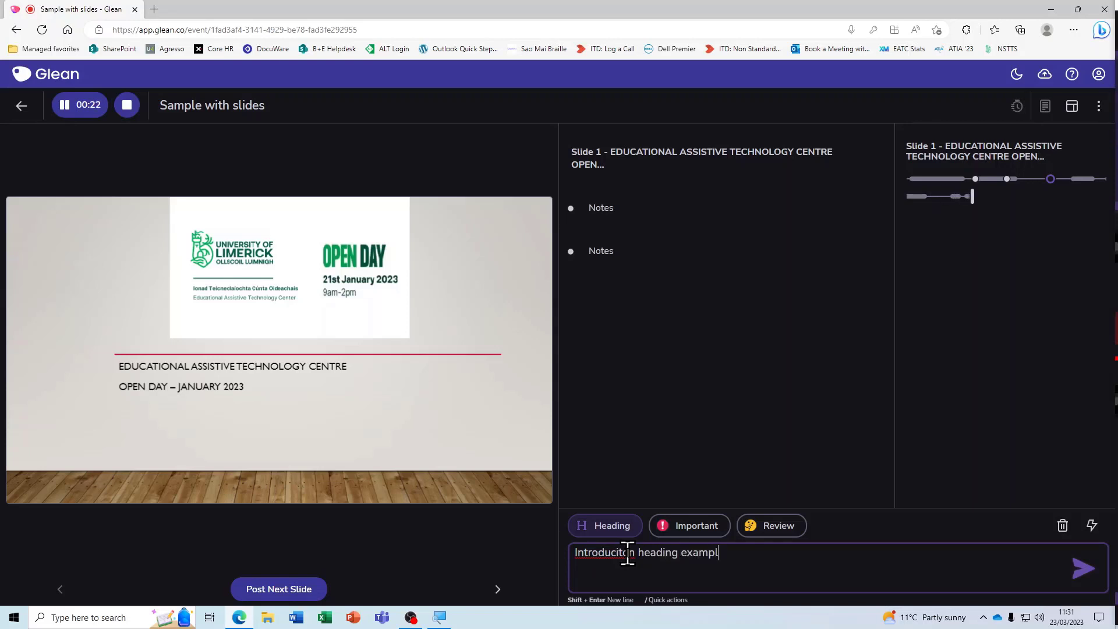
{"action": "type", "text": "e"}
{"action": "key", "text": "Return"}
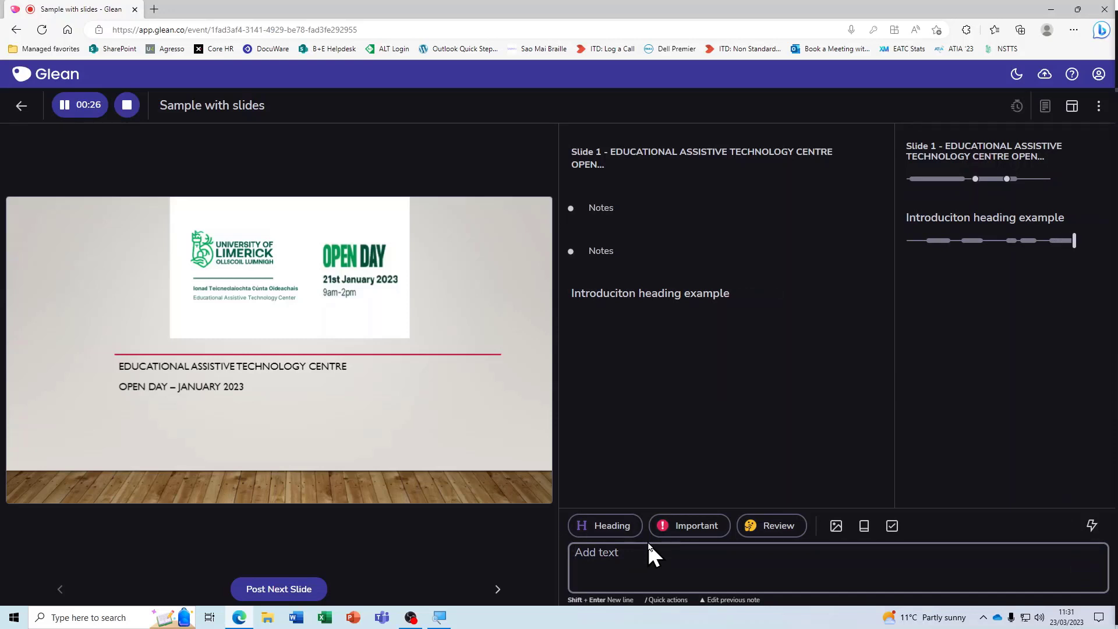
Step: Post the "Who We Are" slide to the notes, and stop the recording before returning to the event list
{"action": "left_click", "coordinate": [291, 590]}
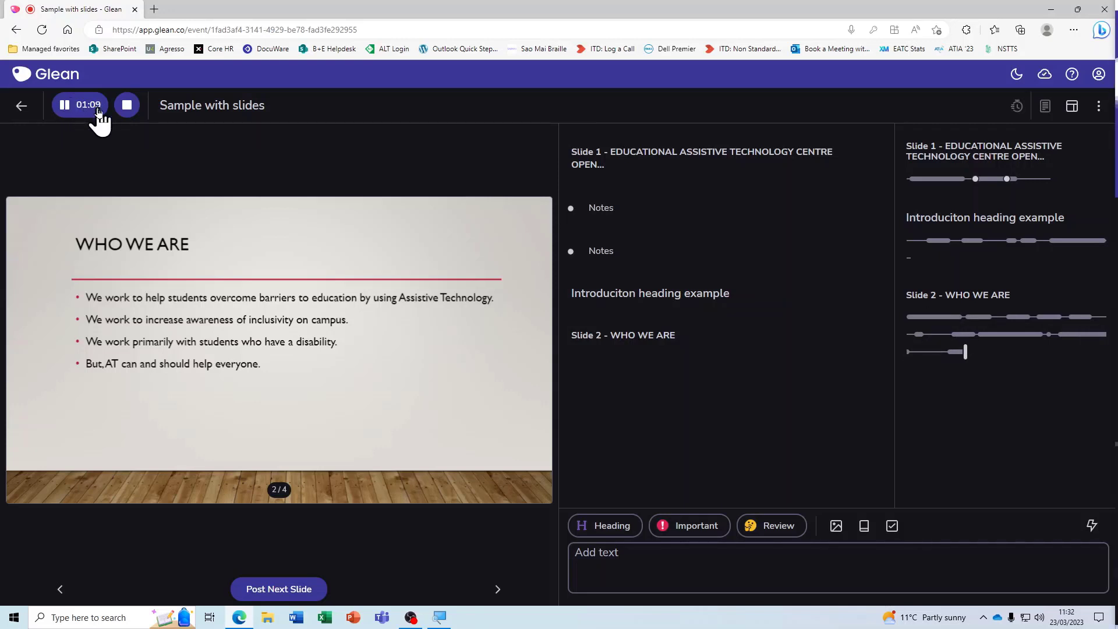
{"action": "left_click", "coordinate": [126, 105]}
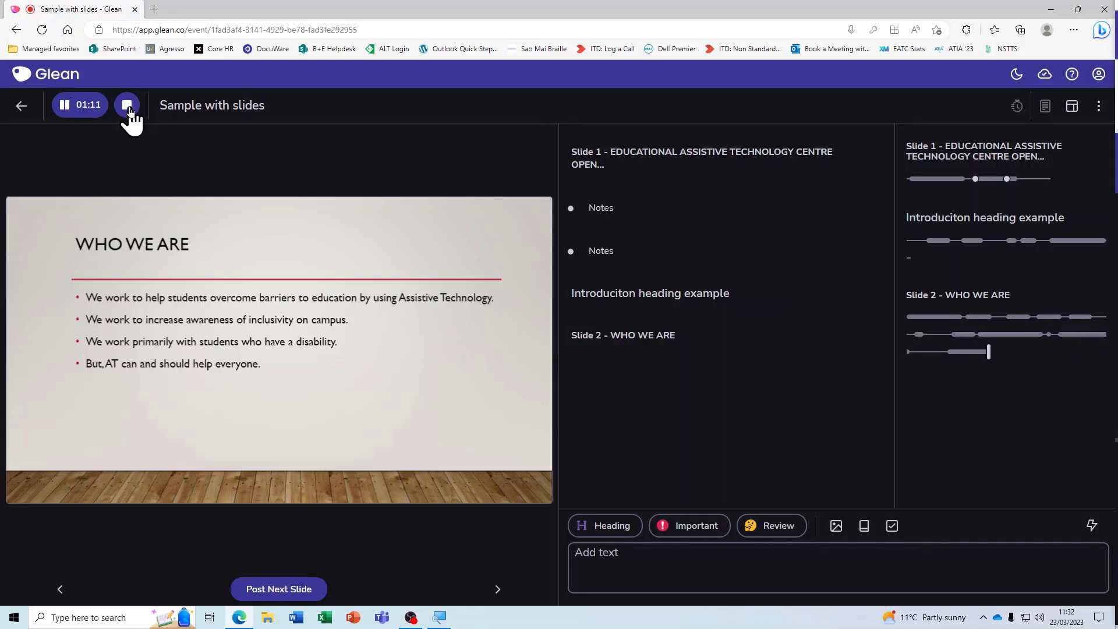
{"action": "left_click", "coordinate": [21, 107]}
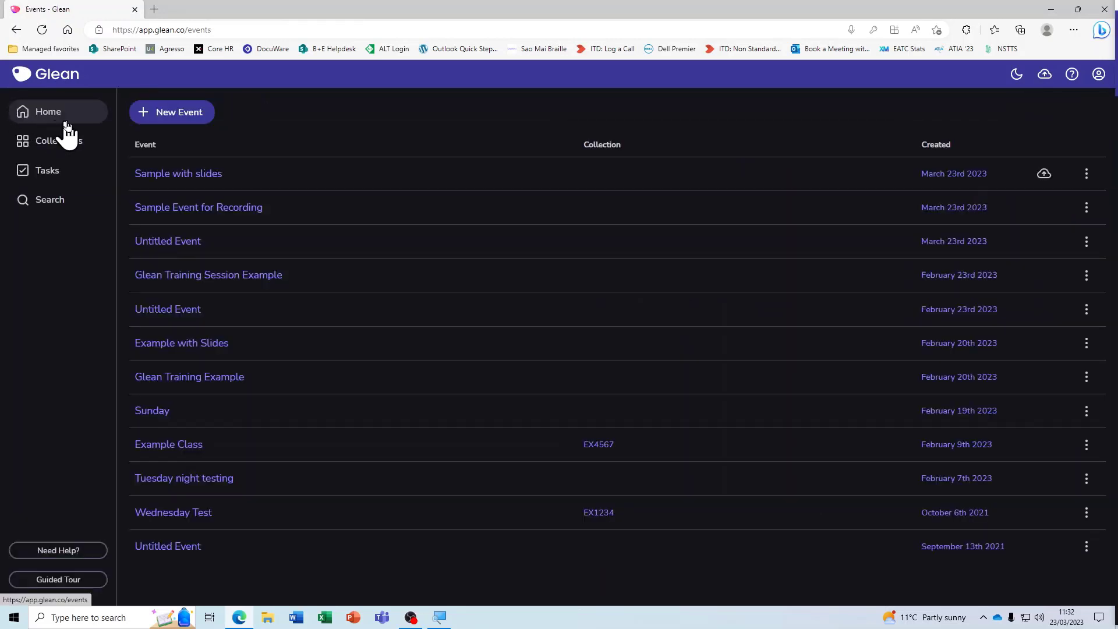